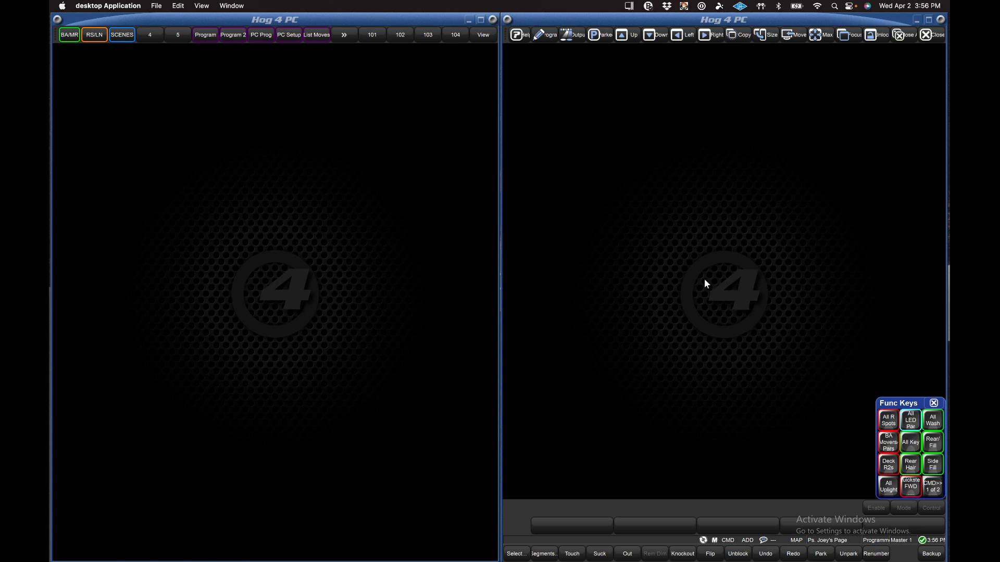
Open the Virtual Wing window and resize it to fill the lower half of the second screen
right_click(724, 399)
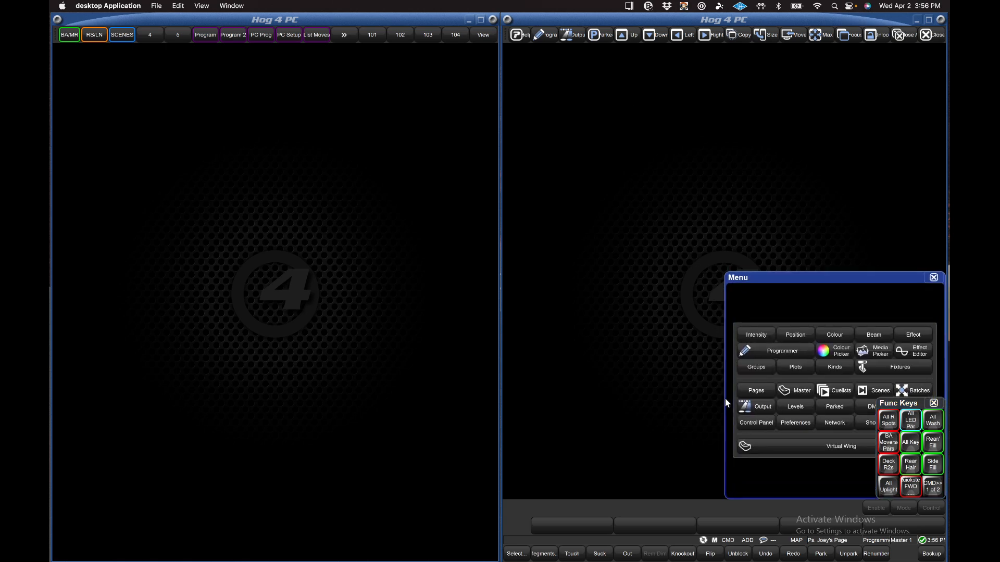
click(805, 438)
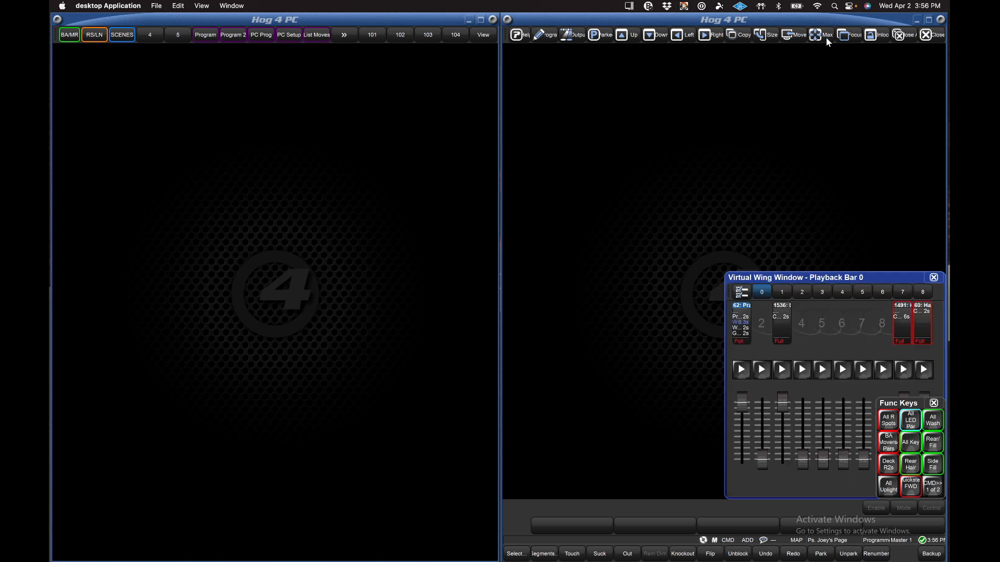
click(770, 36)
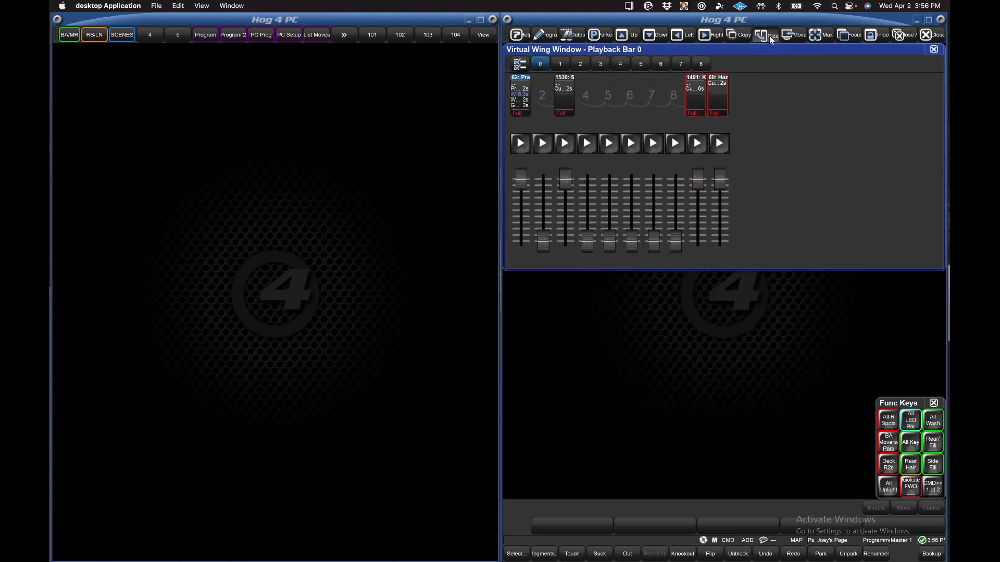
click(770, 36)
click(770, 36)
click(770, 35)
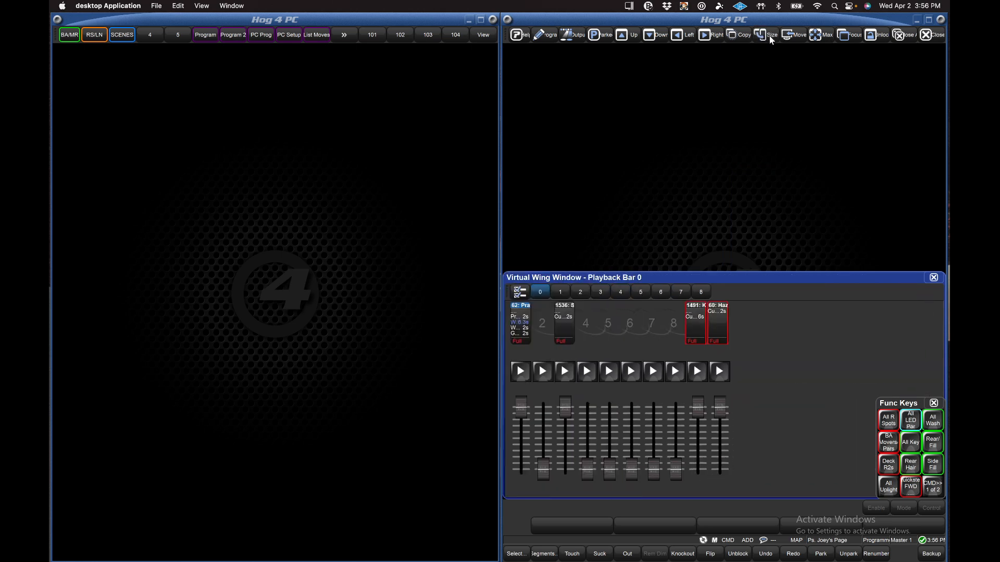
Open the Page Directory above the Virtual Wing and the Cuelist Directory on the other, empty screen
click(699, 172)
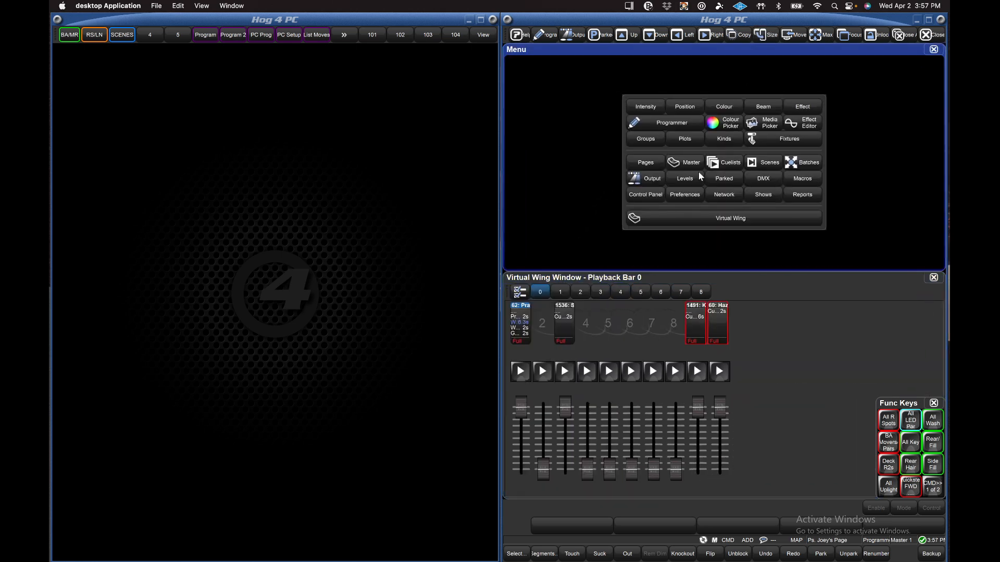
click(646, 161)
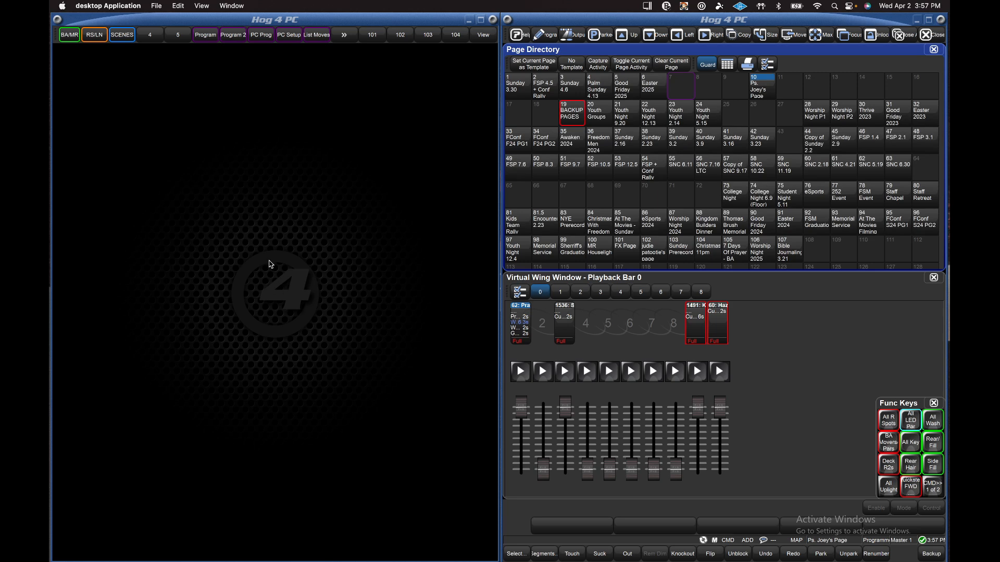
click(269, 291)
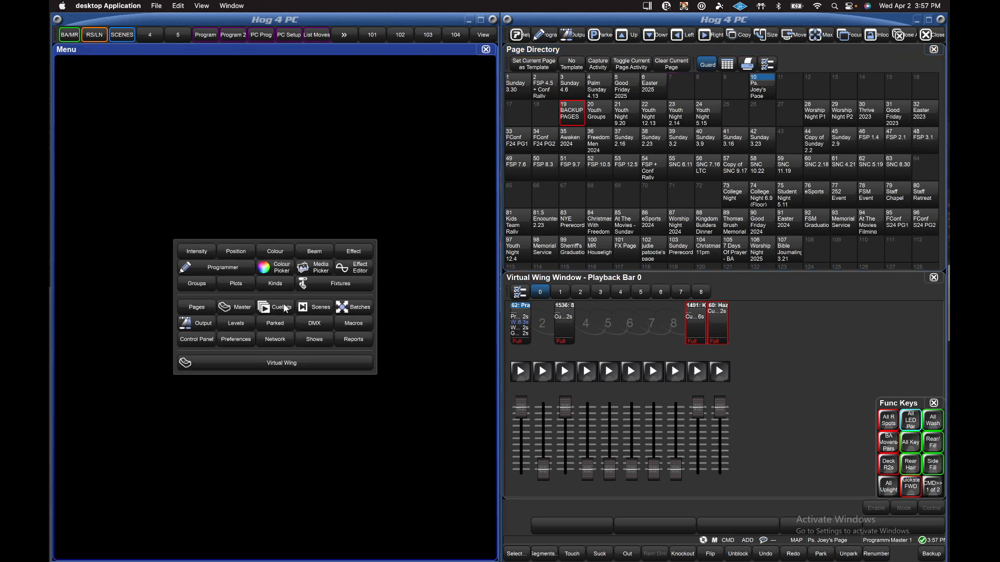
click(285, 307)
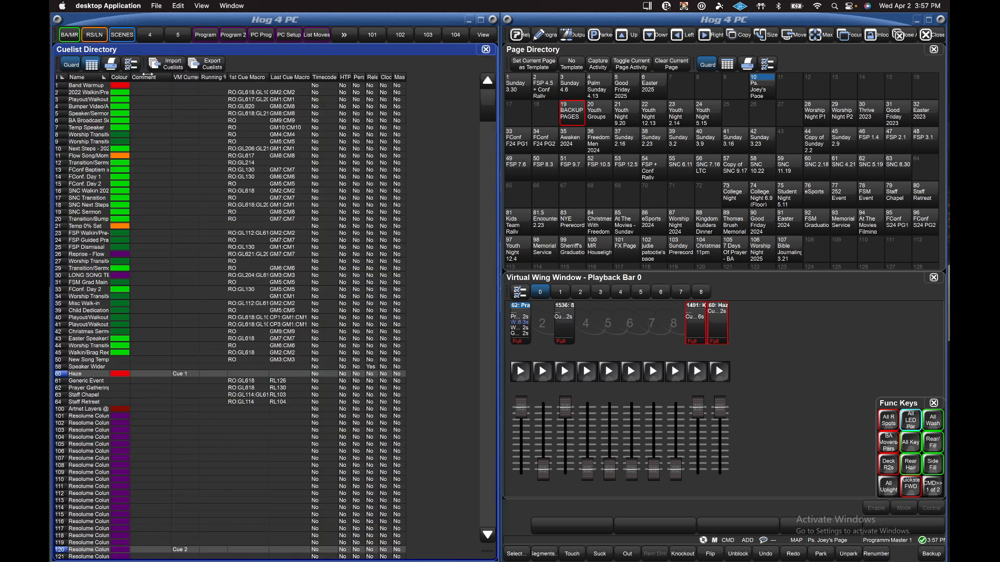
Widen the Name column in the Cuelist Directory and sort the cuelists by name
drag(106, 77, 152, 77)
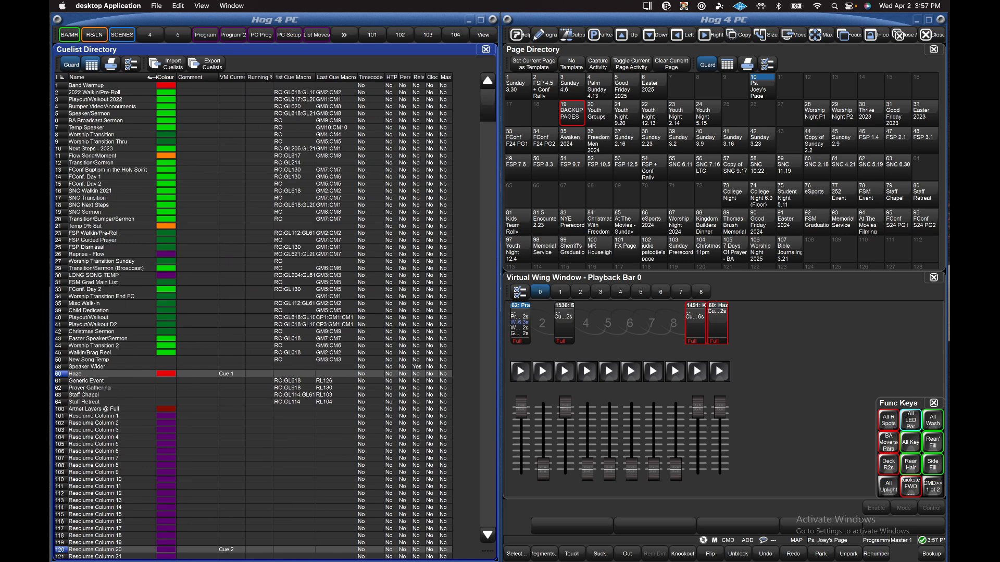
right_click(91, 76)
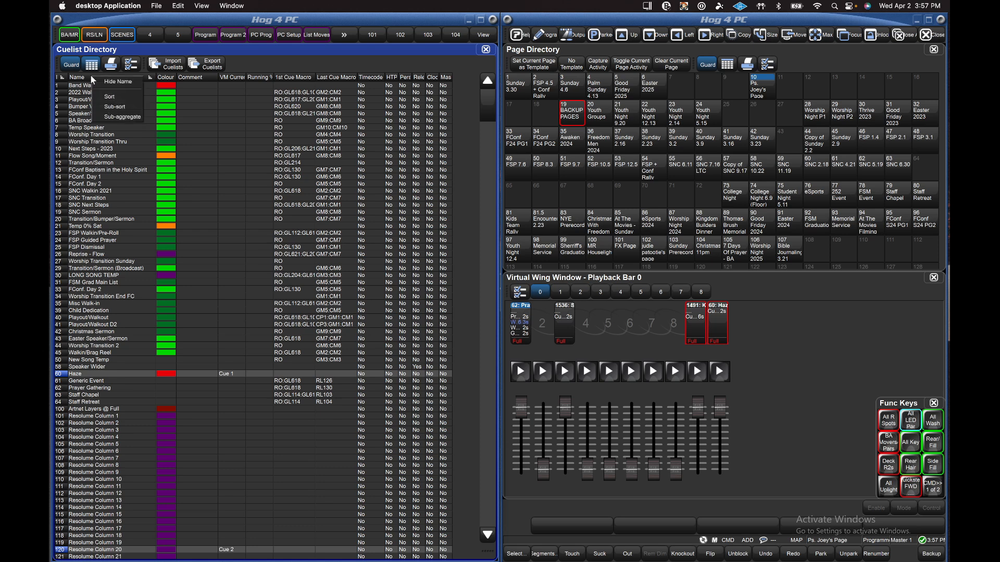
click(111, 97)
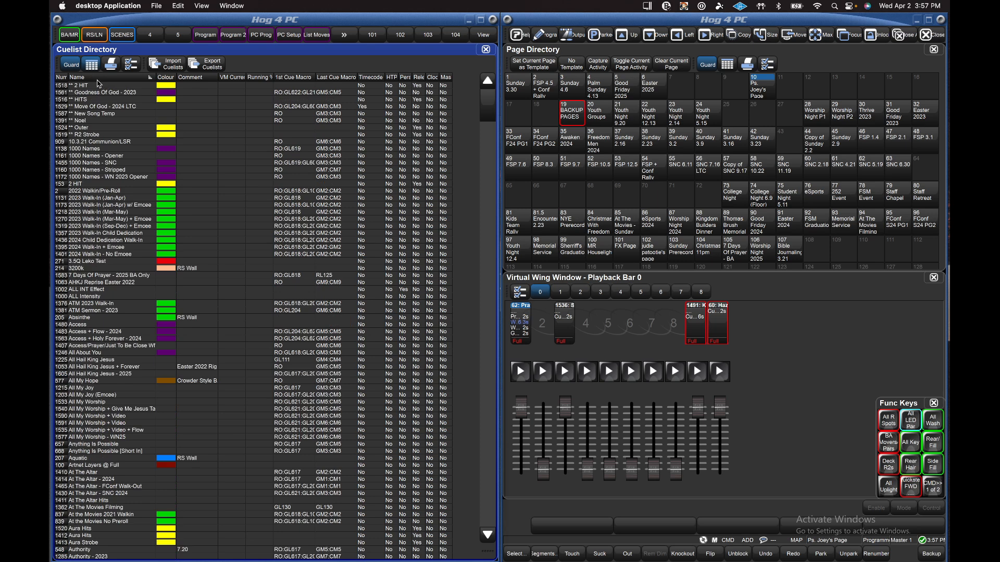
right_click(96, 79)
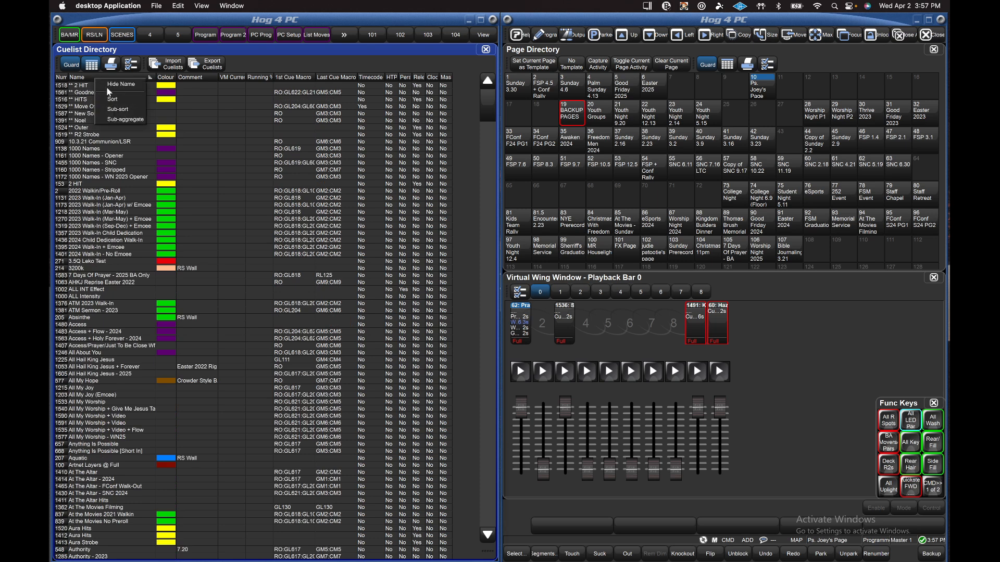
click(82, 79)
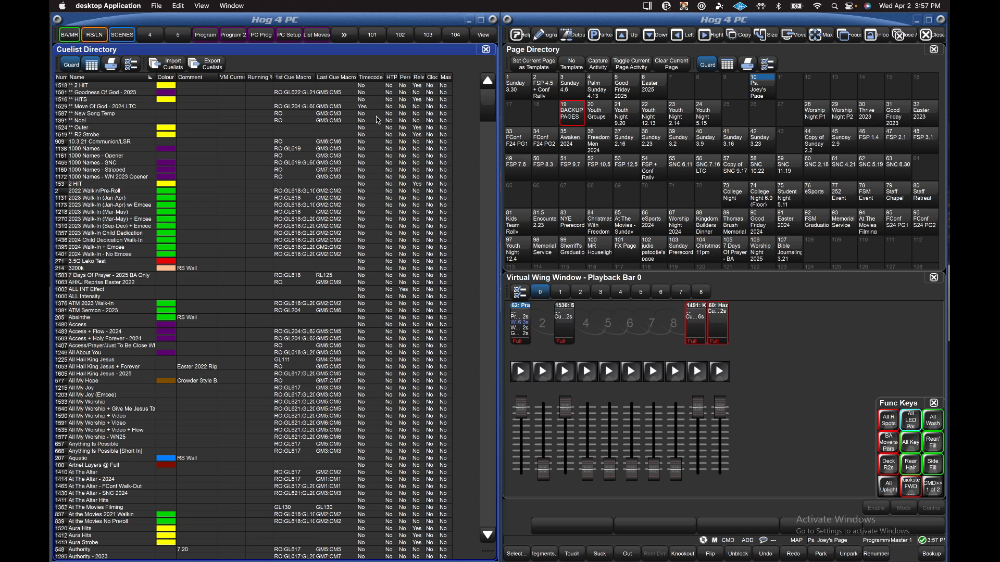
Copy page 3, Sunday 4.6, to the empty page 7 in the Page Directory
click(764, 279)
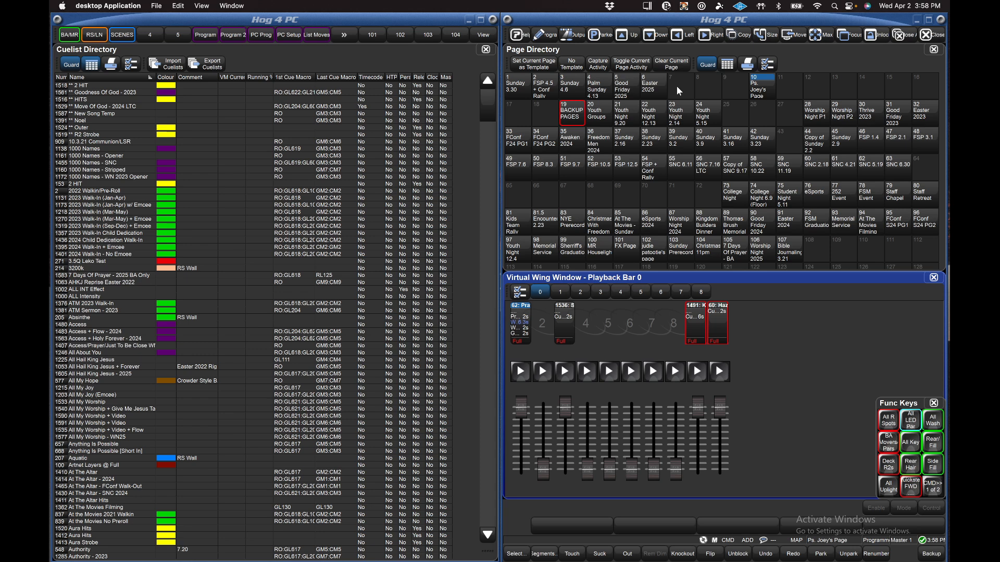
click(572, 90)
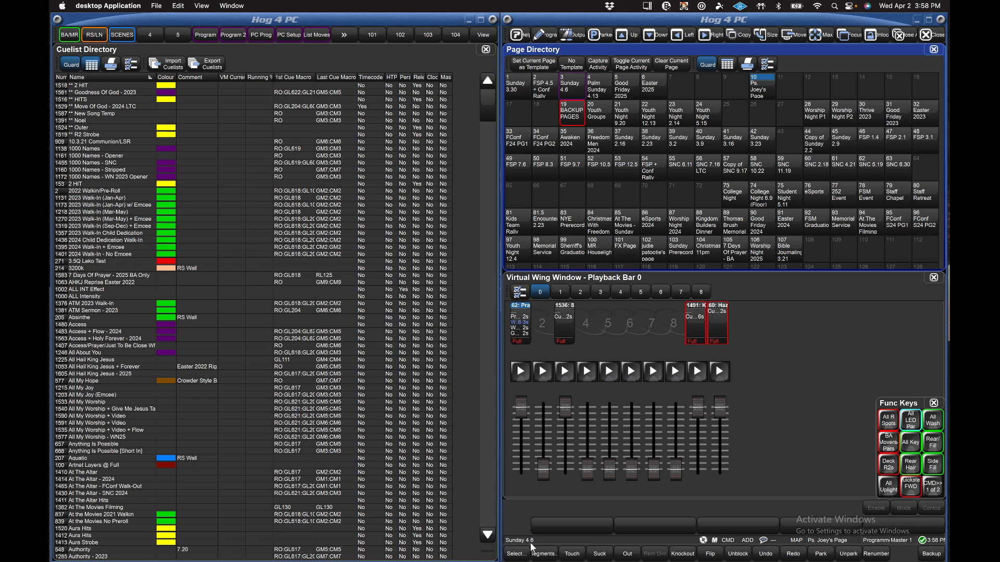
key(ctrl+c)
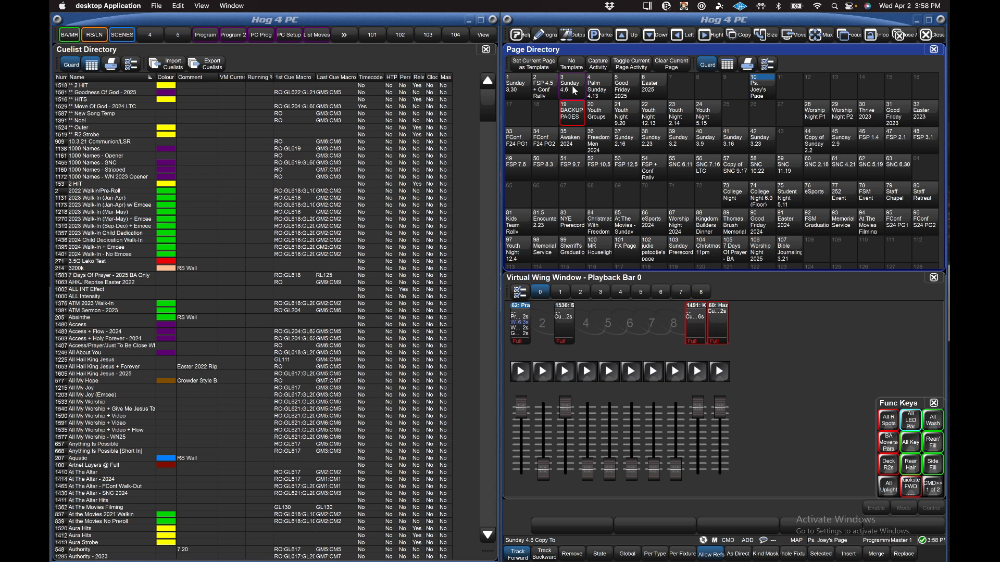
click(679, 87)
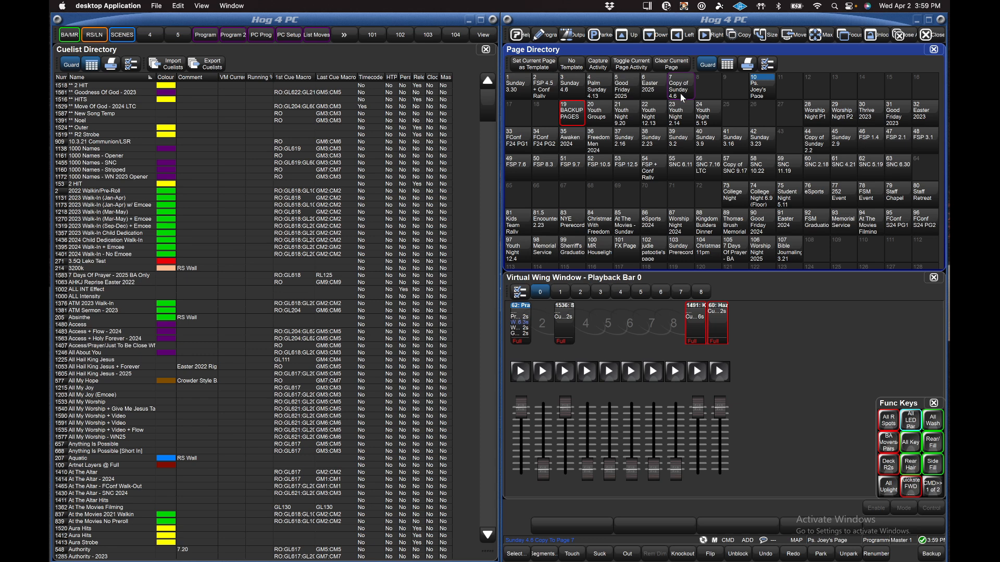
Rename the copied page 7 as Sunday 4.27
key(alt+e)
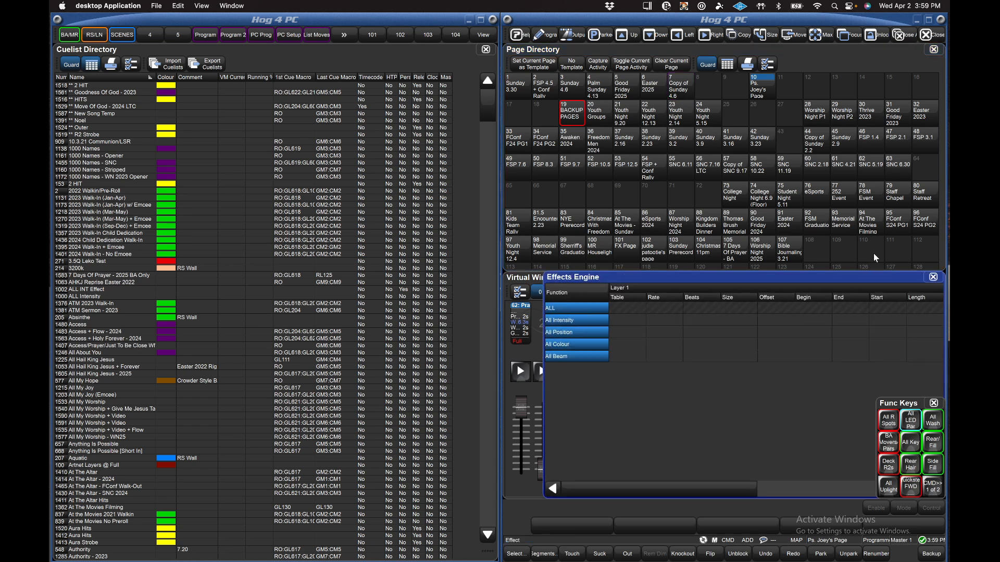
click(933, 277)
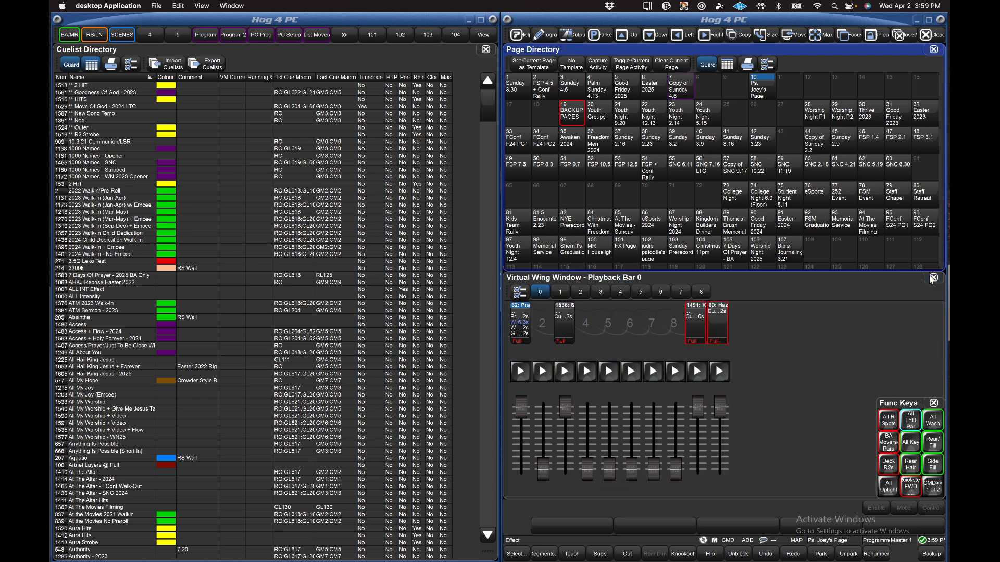
click(688, 92)
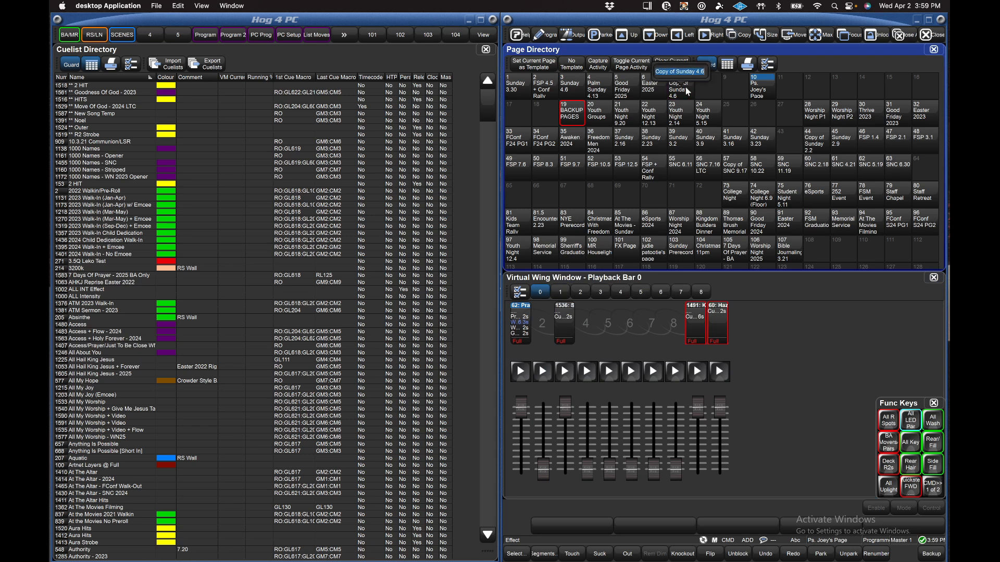
key(End)
key(BackSpace)
text(5)
key(Home)
key(Delete)
key(Delete)
key(Delete)
key(Delete)
key(Delete)
key(Delete)
key(Delete)
key(Delete)
key(Right)
text(27)
key(Return)
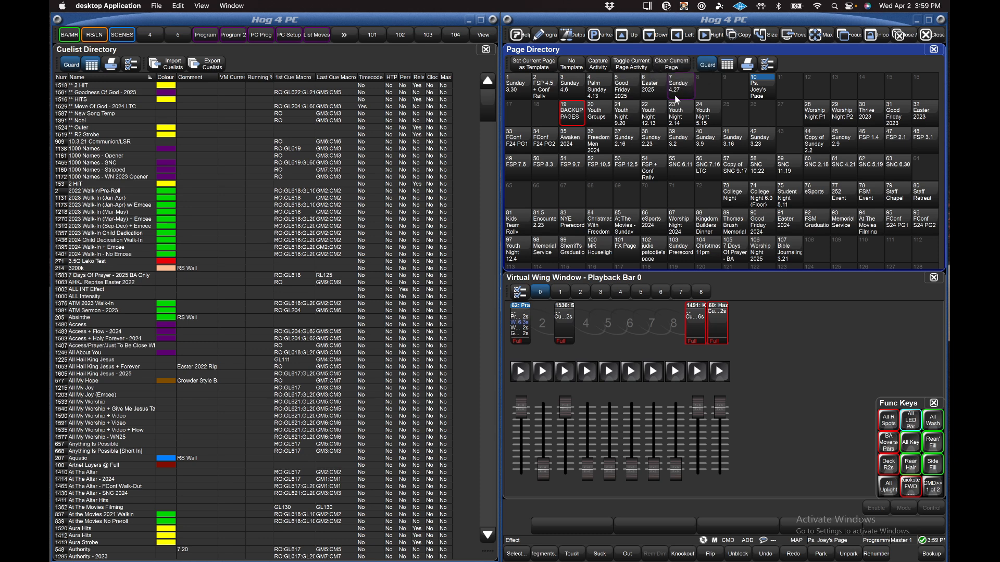
Make page 7, Sunday 4.27, the current page
key(shift+p)
key(shift+p)
key(Return)
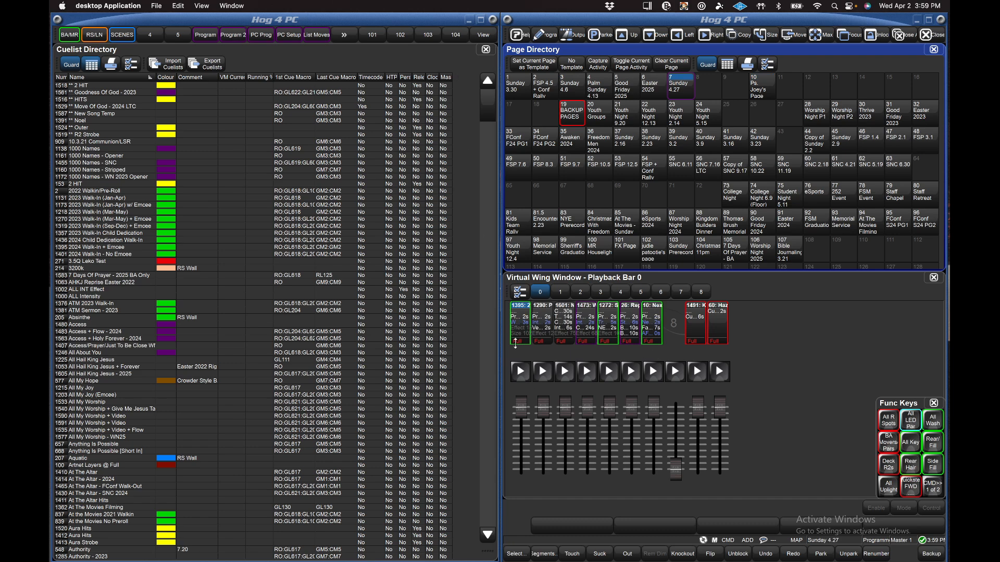
Maximize the Virtual Wing window and delete the old song cuelists from masters 2, 3 and 4
double_click(742, 279)
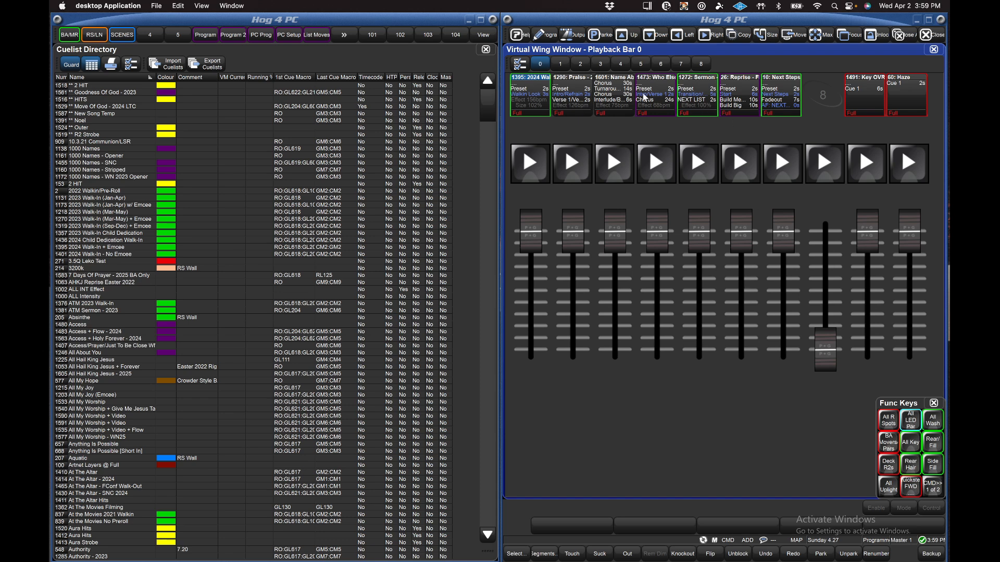
click(575, 88)
click(609, 93)
click(662, 94)
click(582, 94)
click(619, 92)
click(657, 91)
key(r)
click(574, 100)
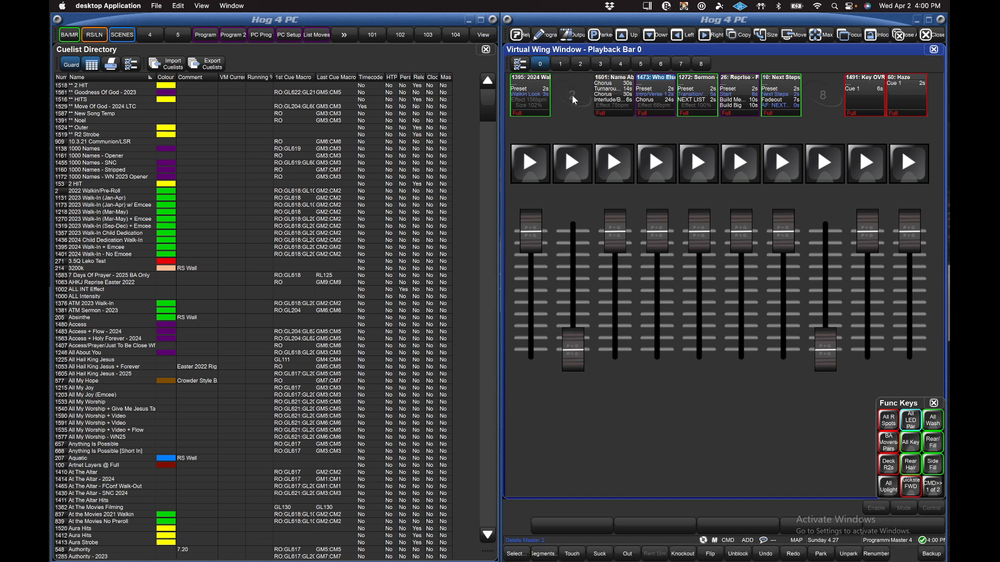
click(607, 97)
click(646, 96)
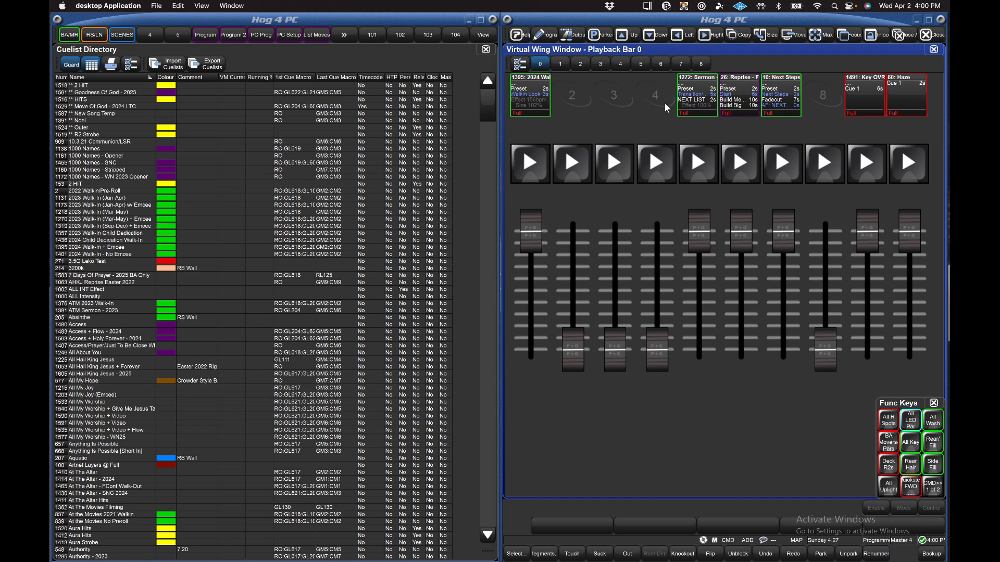
Widen the Name column further and move the Move Of God - 2024 cuelist onto master 2
click(292, 56)
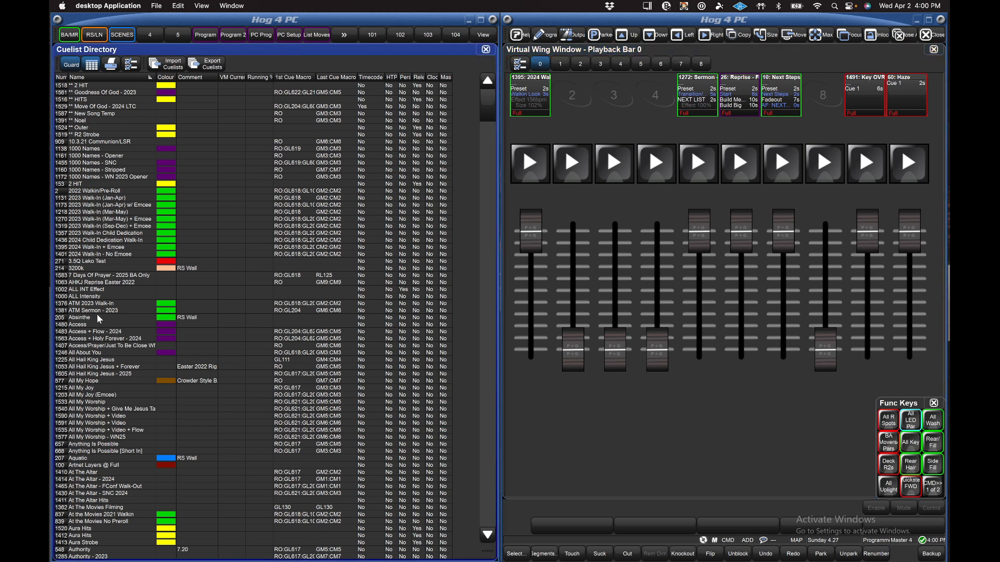
scroll(97, 314, down, 20)
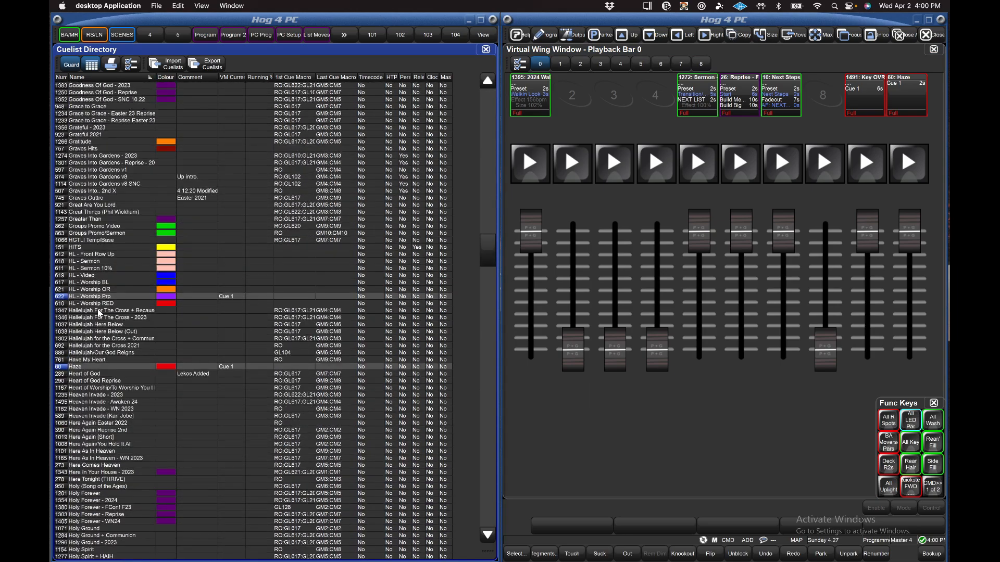
scroll(99, 312, down, 15)
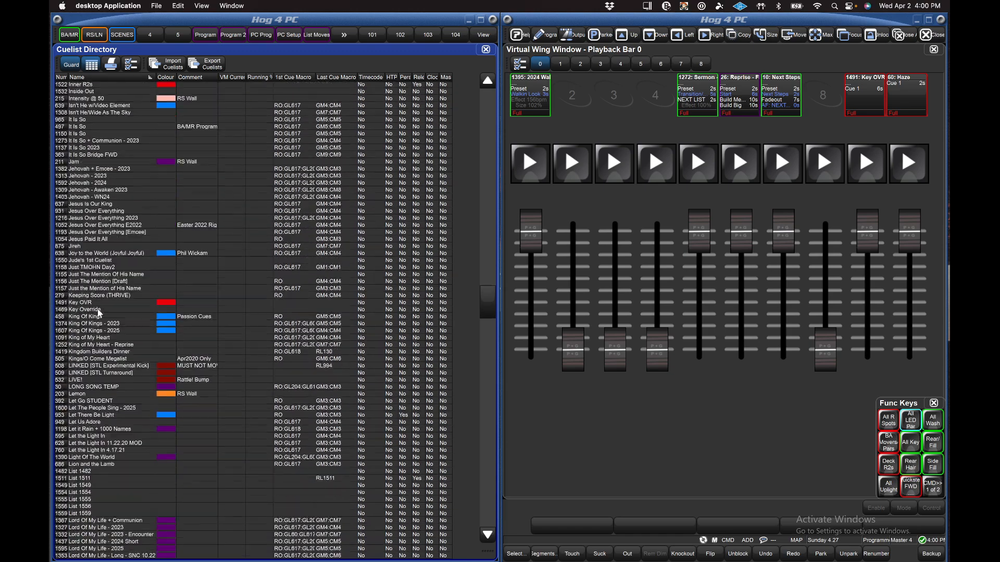
scroll(99, 313, down, 15)
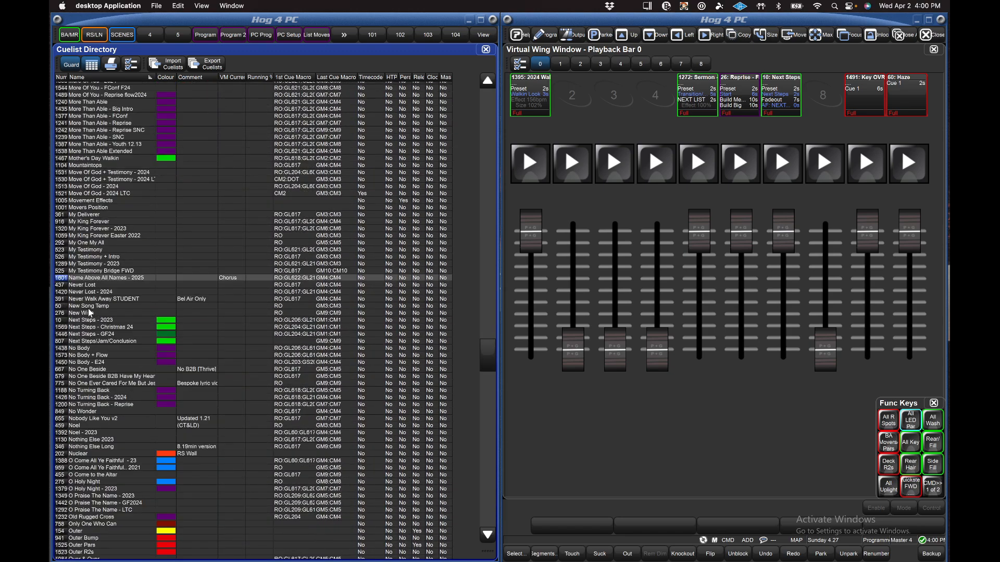
scroll(100, 281, up, 3)
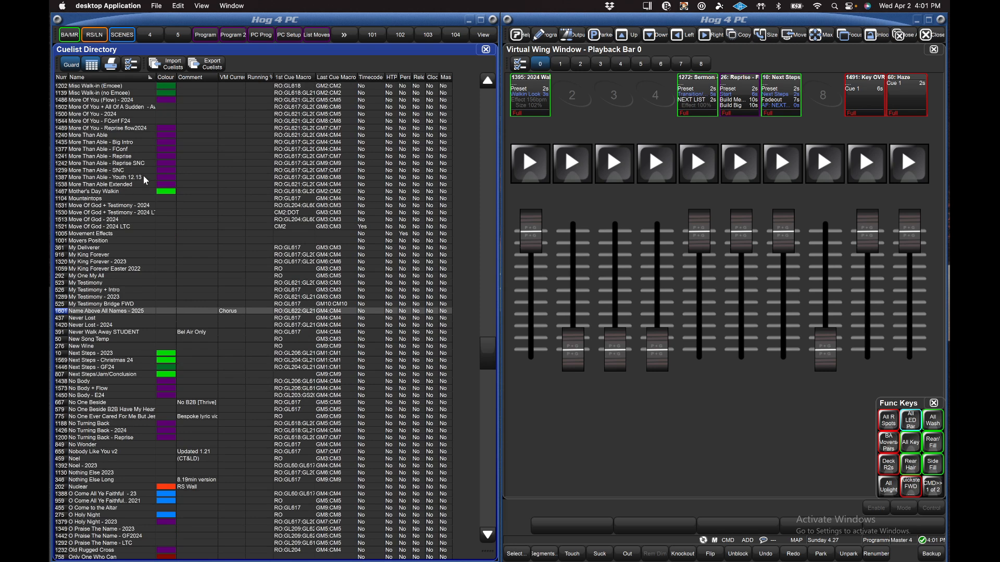
drag(151, 78, 178, 78)
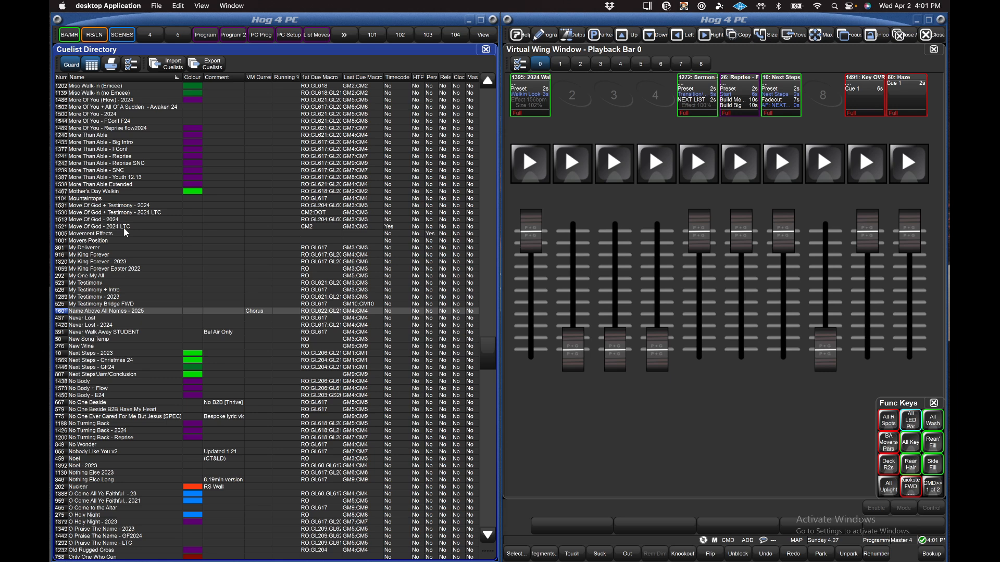
click(64, 219)
key(m)
click(580, 100)
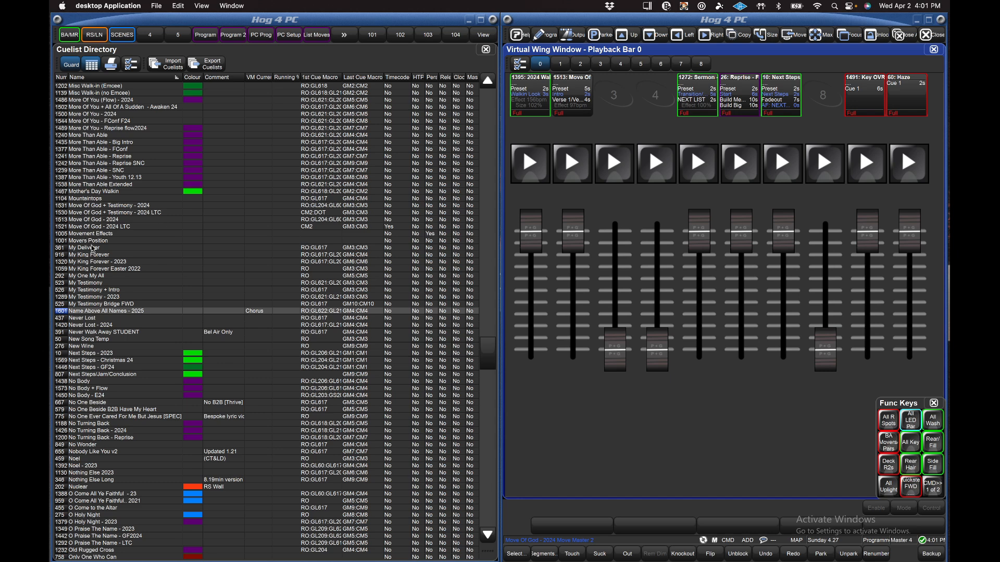
Move cuelist 1438, No Body, from the Cuelist Directory onto master 3
scroll(90, 332, down, 5)
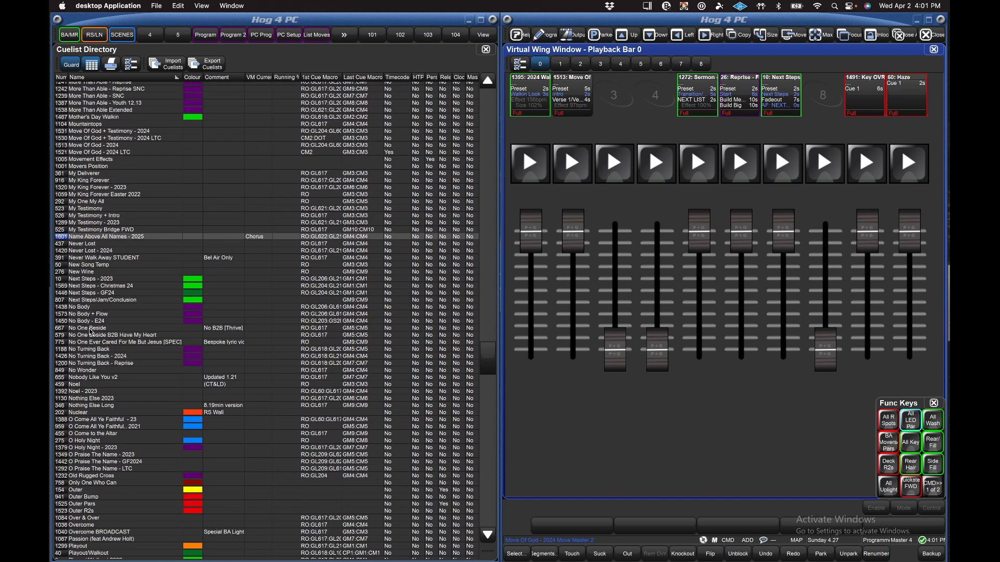
click(66, 309)
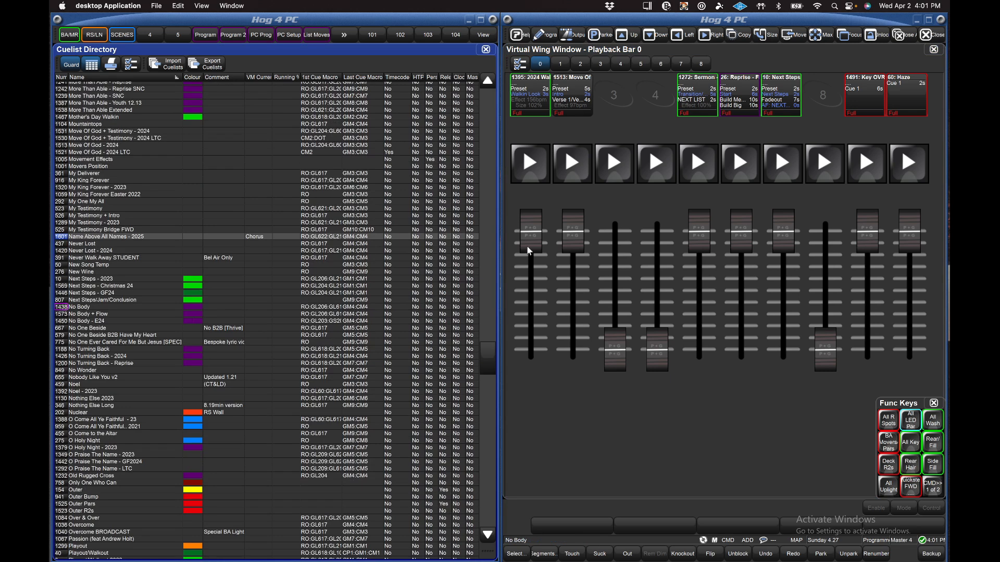
key(m)
click(617, 97)
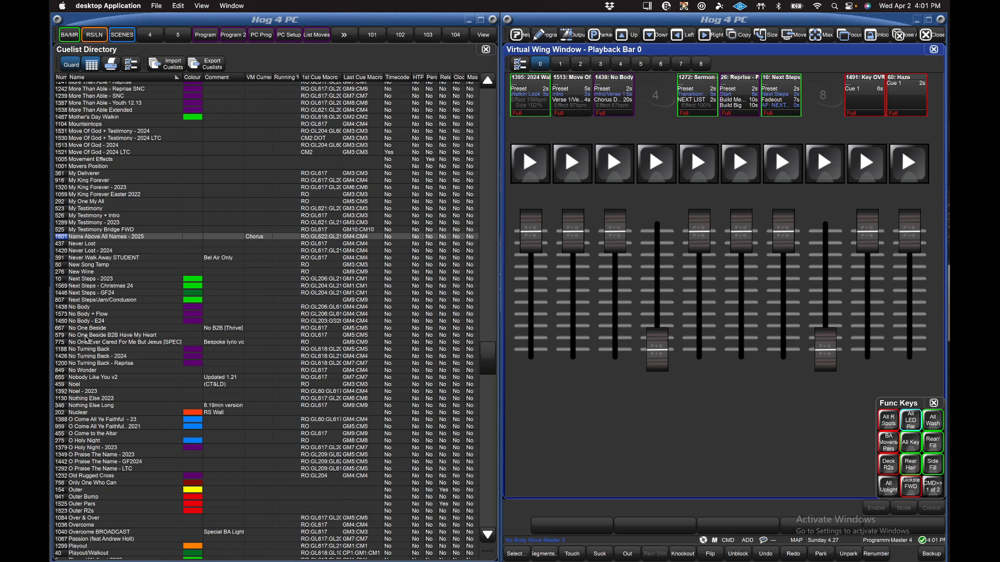
Move cuelist 1349, O Praise The Name - 2023, from the Cuelist Directory onto master 4
scroll(86, 339, down, 4)
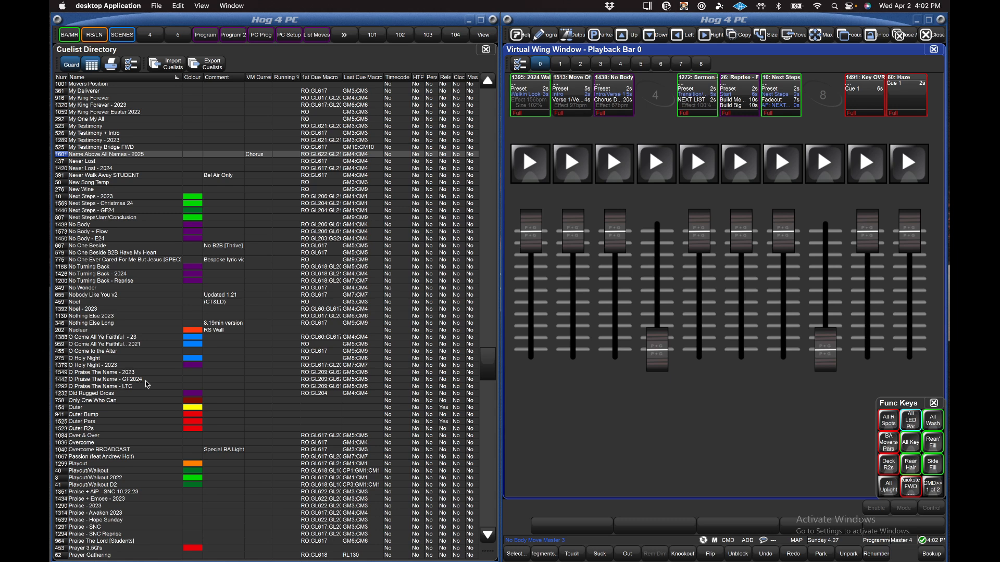
click(64, 374)
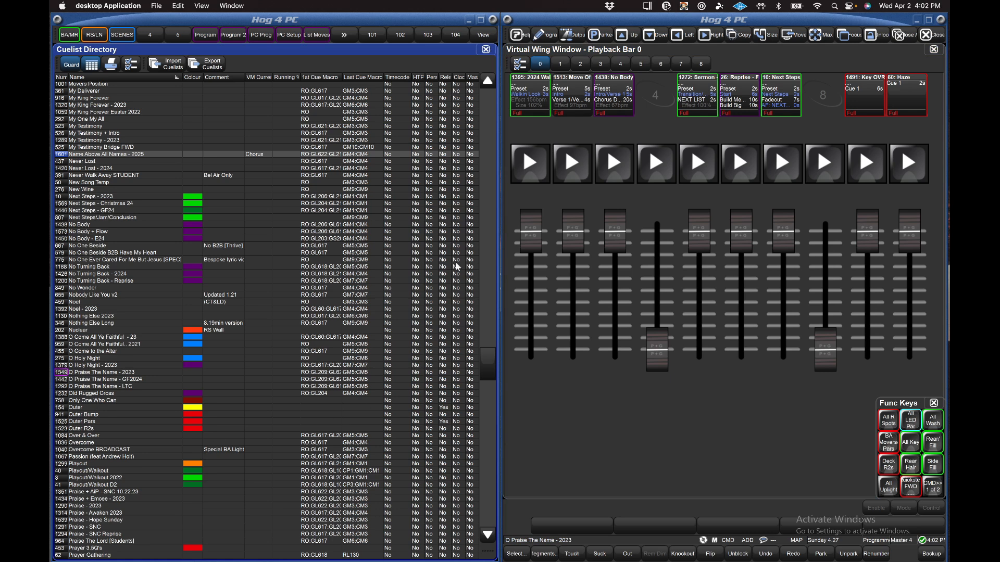
key(alt+m)
click(656, 104)
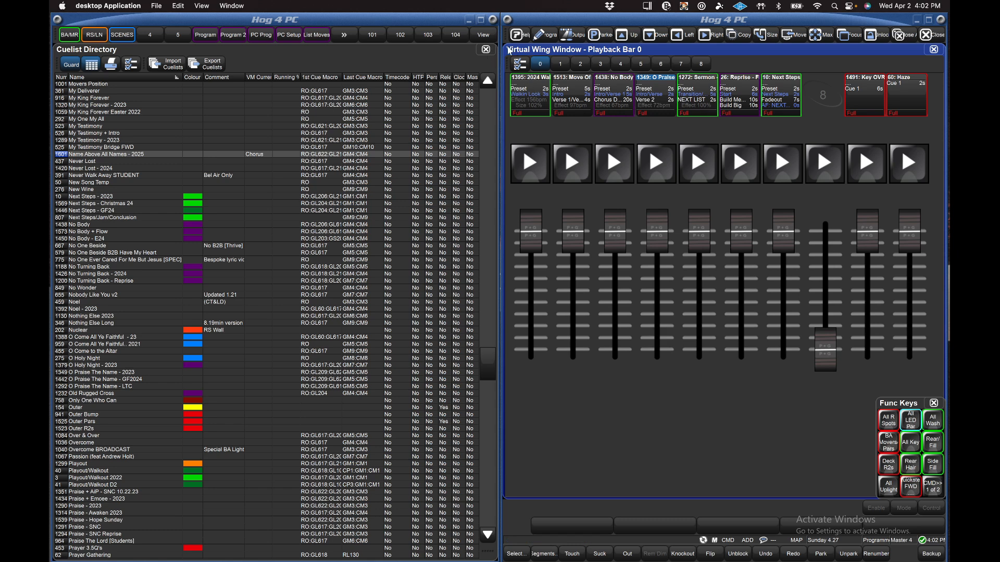
Close the Cuelist Directory and open the cue list window of the chosen master
click(485, 49)
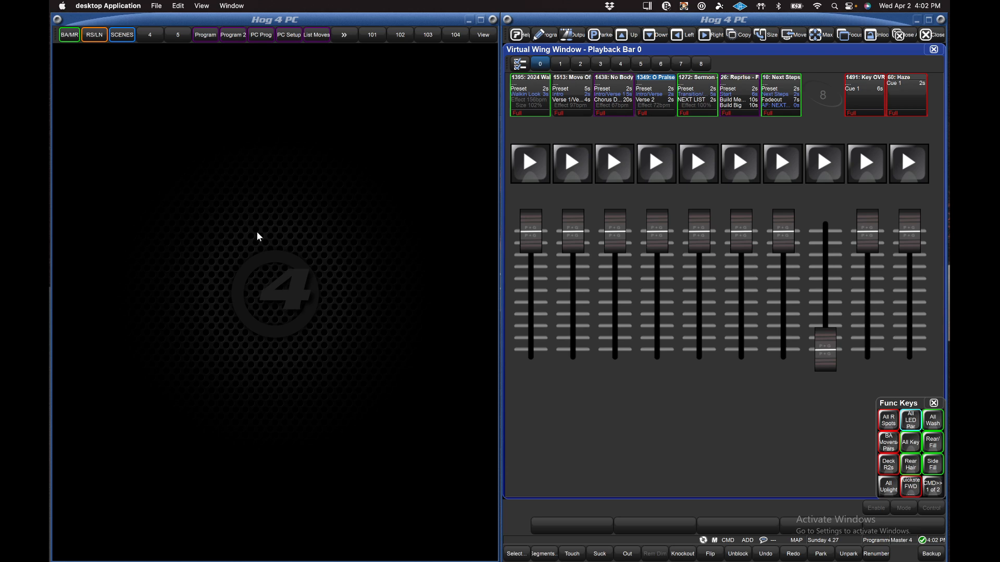
key(m)
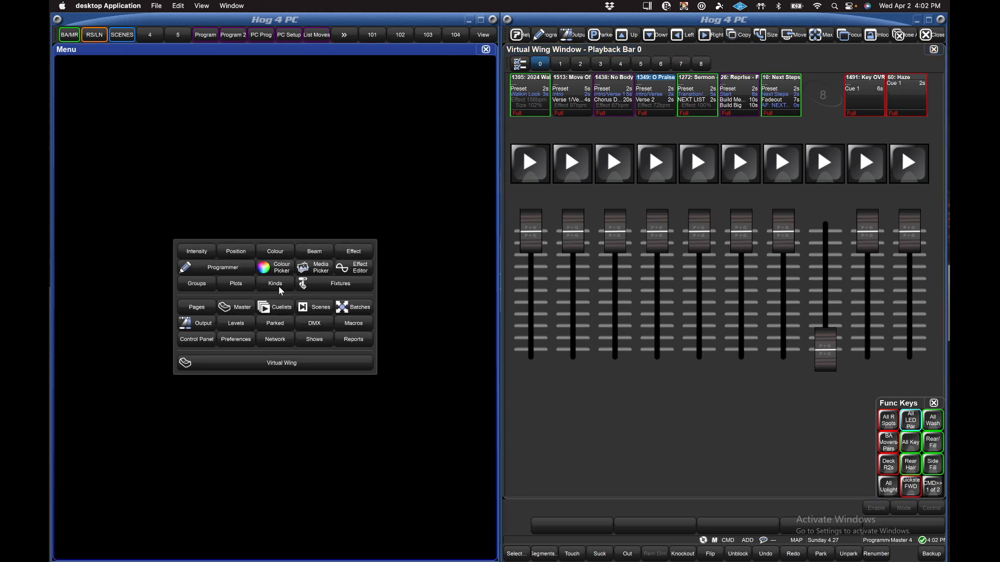
click(238, 309)
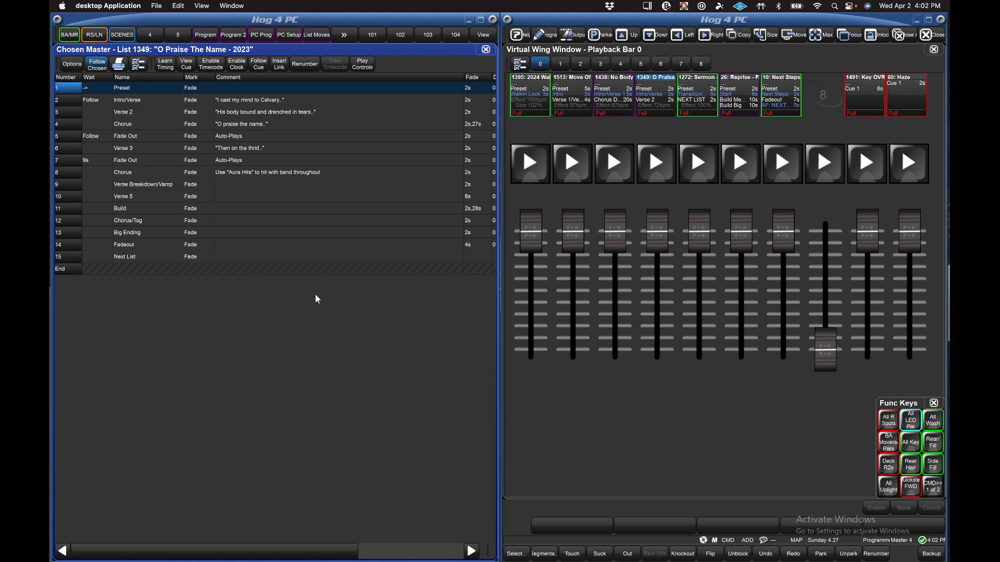
Choose masters 1 to 4 in turn to look over each one's cuelist, ending on the 2024 Walk-In + Emcee list
click(629, 100)
click(581, 103)
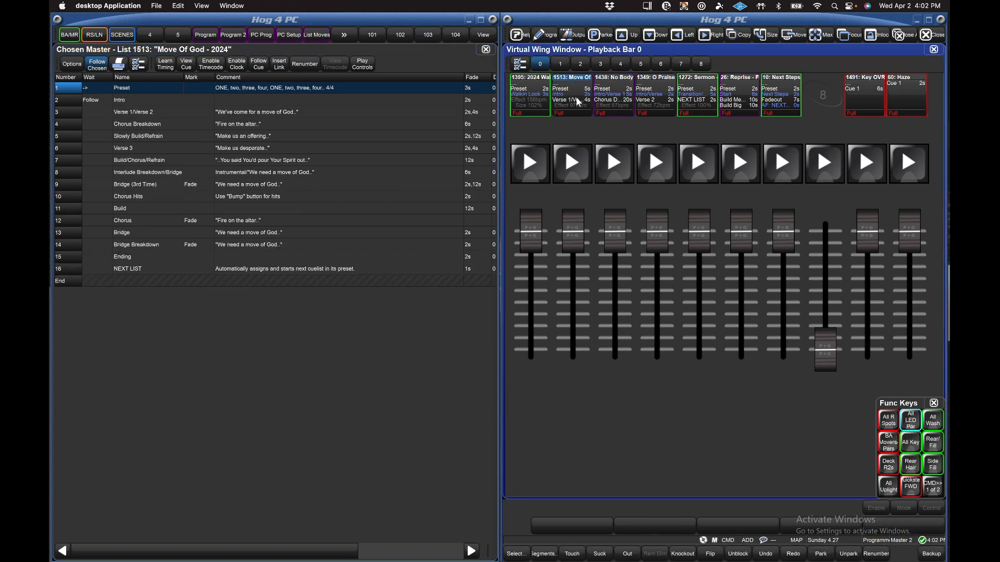
click(629, 100)
click(654, 100)
click(576, 97)
click(524, 87)
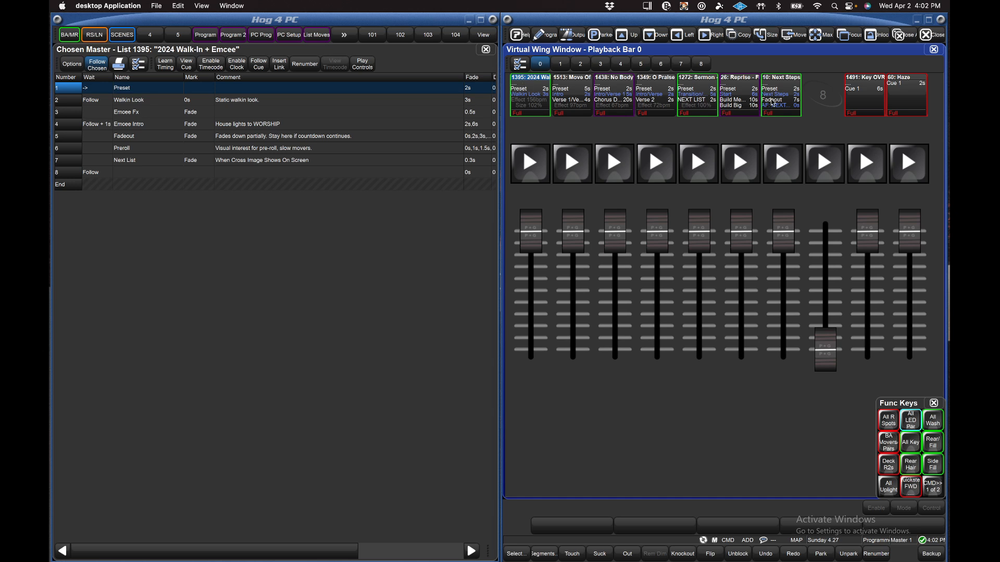
Narrow the Comment column of the cue list to bring the whole Macros column into view
click(462, 75)
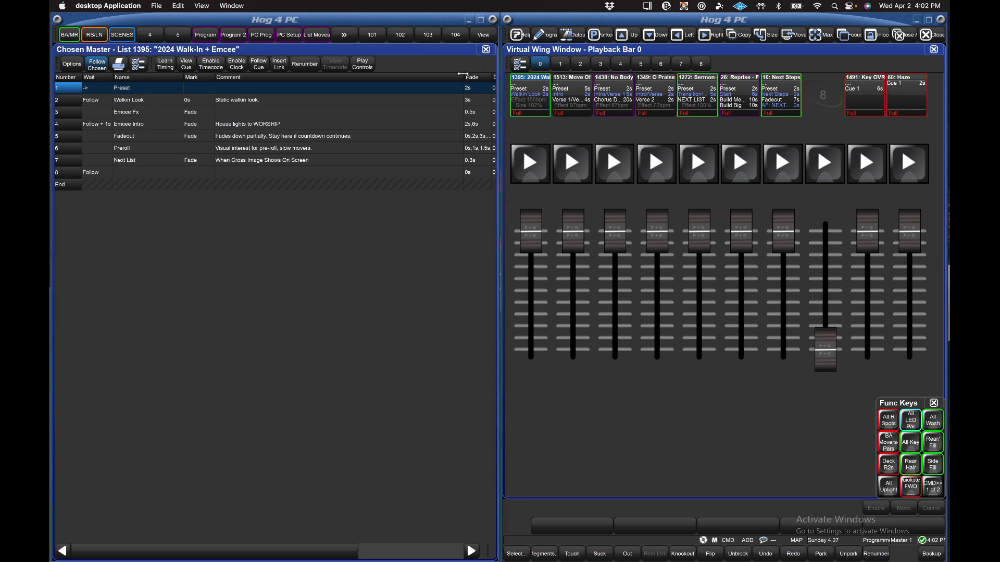
drag(461, 74, 354, 77)
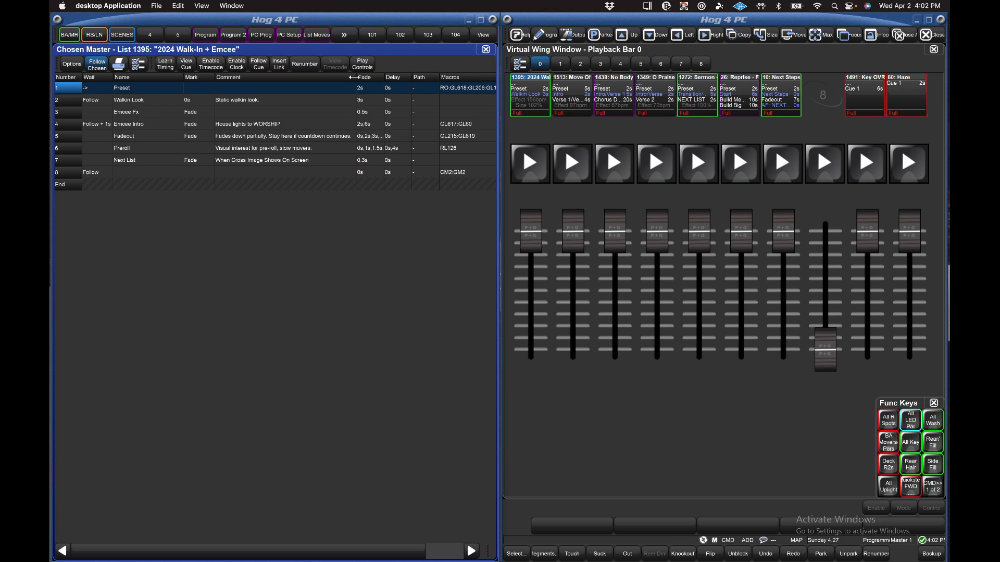
drag(352, 76, 296, 77)
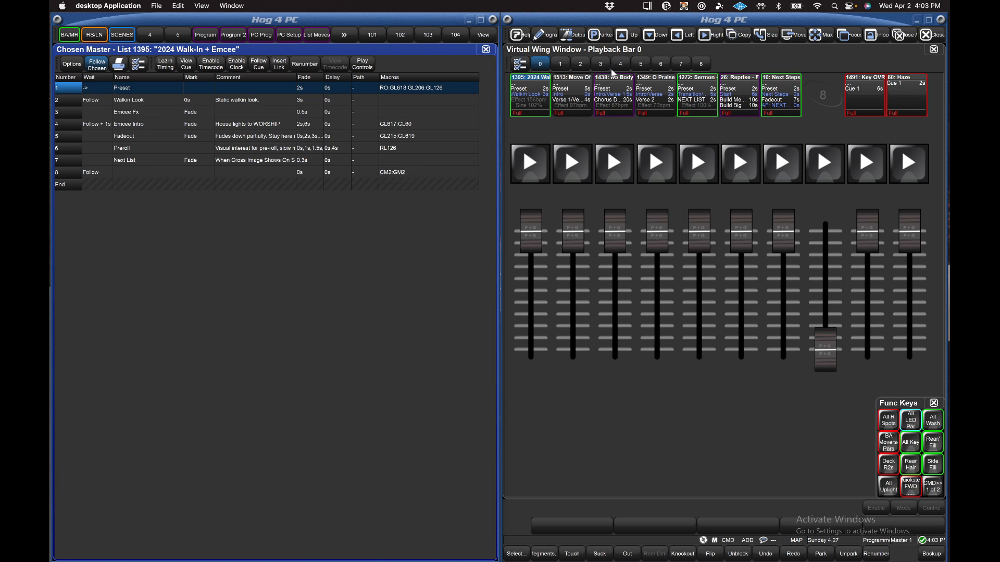
Play the 2024 Walk-In + Emcee cuelist through its final macro cue to test the handover to master 2
click(401, 173)
key(F12)
key(F12)
key(F12)
key(F12)
key(F12)
key(F12)
key(F12)
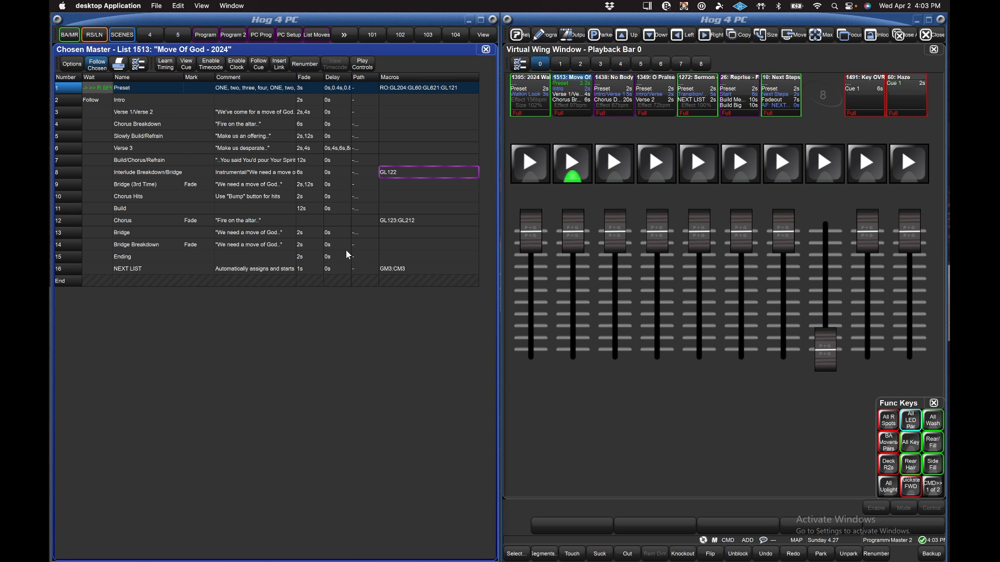
Play the Move Of God - 2024 cuelist through its NEXT LIST cue to test the handover to master 3
key(F12)
key(F12)
key(F12)
key(F12)
key(F12)
key(F12)
key(F12)
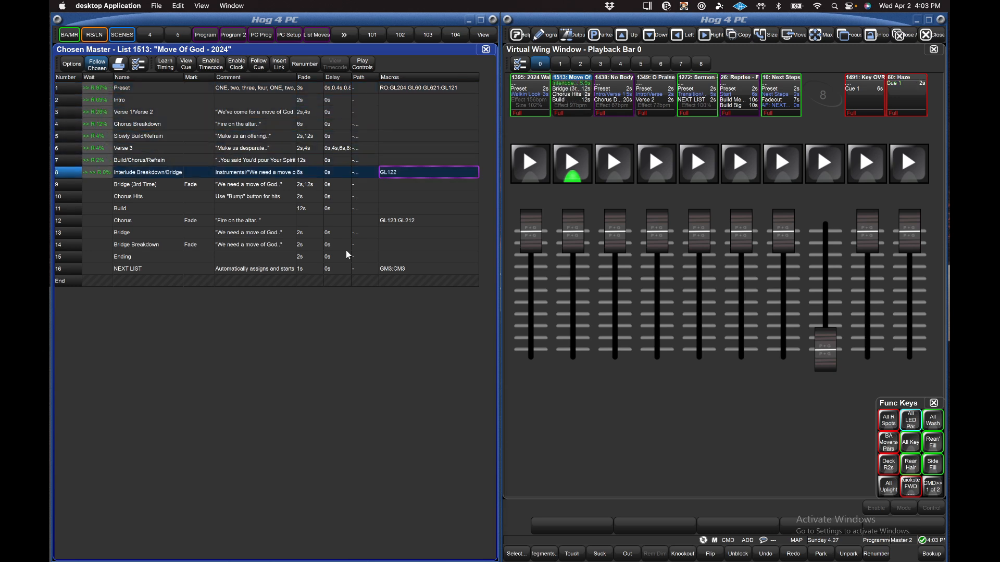
key(F12)
key(F12)
key(F12)
key(F12)
key(F12)
key(F12)
key(F12)
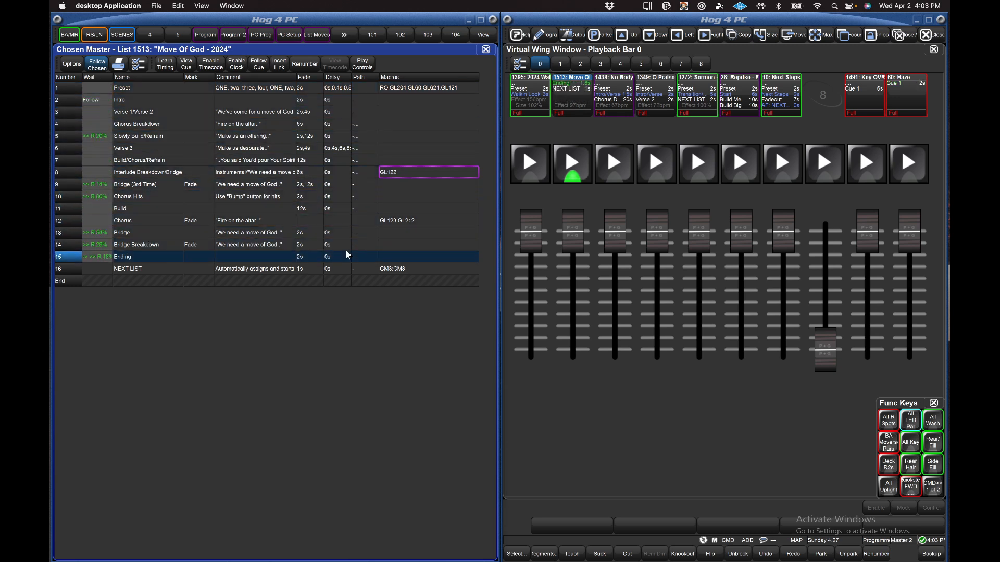
key(F12)
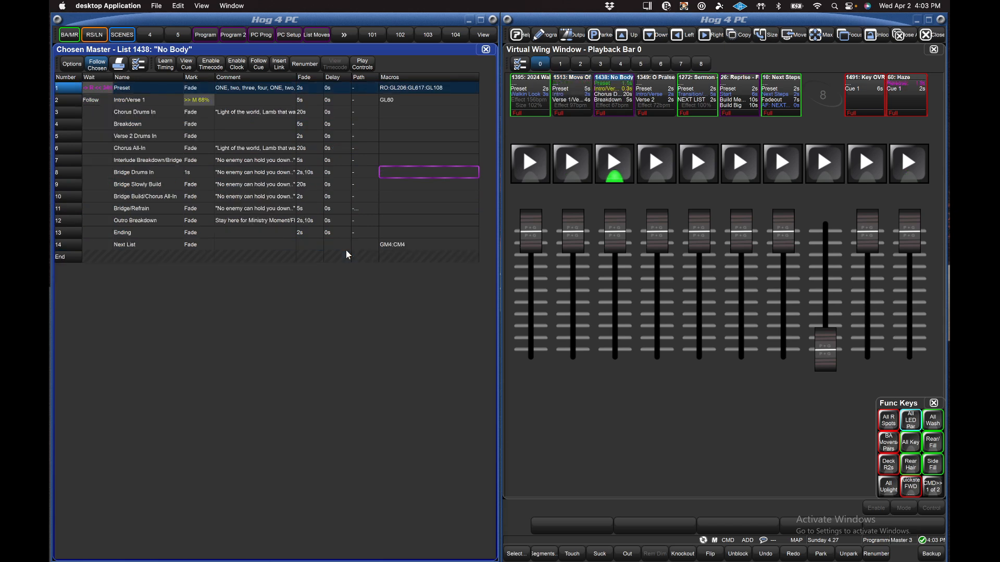
Play the No Body cuelist through its Next List cue to test the handover to master 4
key(F12)
key(F12)
key(F12)
key(F12)
key(F12)
key(F12)
key(F12)
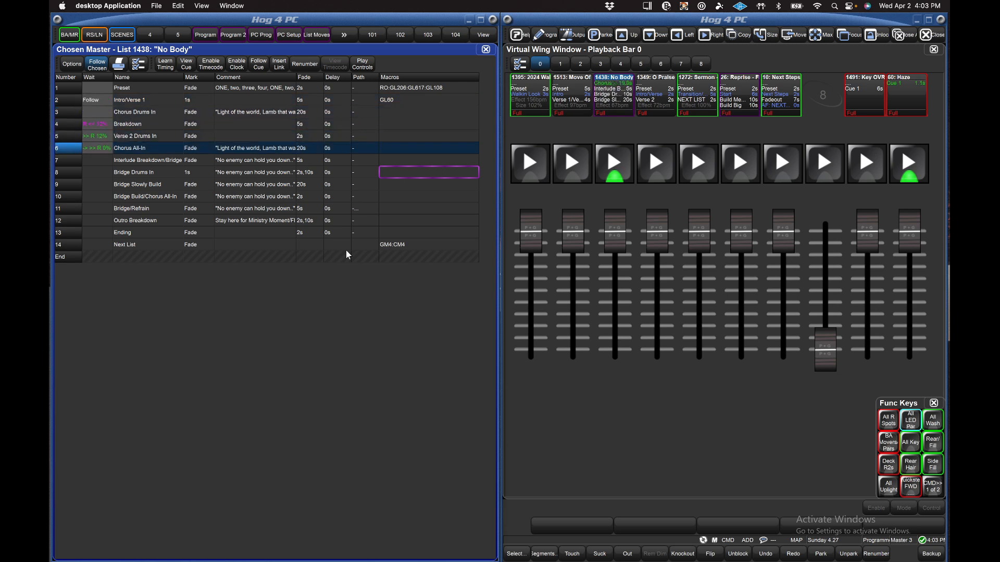
key(F12)
key(F12)
key(F12)
key(F12)
key(F12)
key(F12)
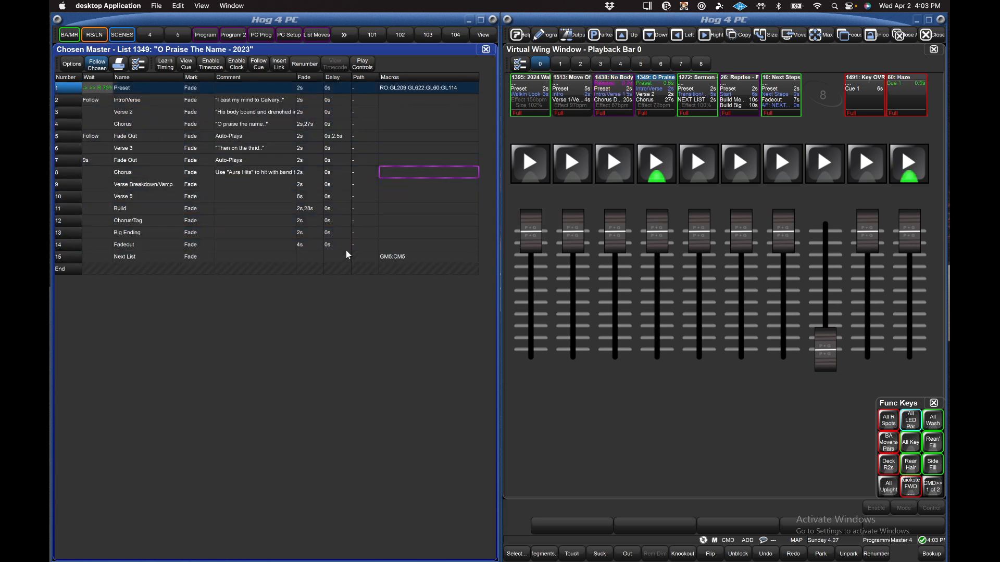
Play the O Praise The Name - 2023 cuelist through its Next List cue to test the handover to master 5
key(F12)
key(F12)
key(F12)
key(F12)
key(F12)
key(F12)
key(F12)
key(F12)
key(F12)
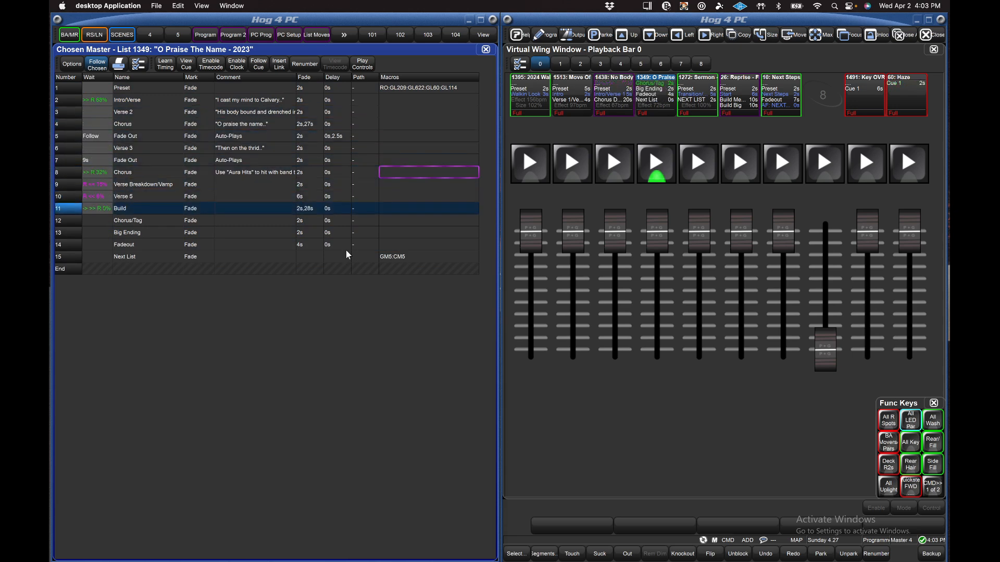
key(F12)
key(F12)
key(F12)
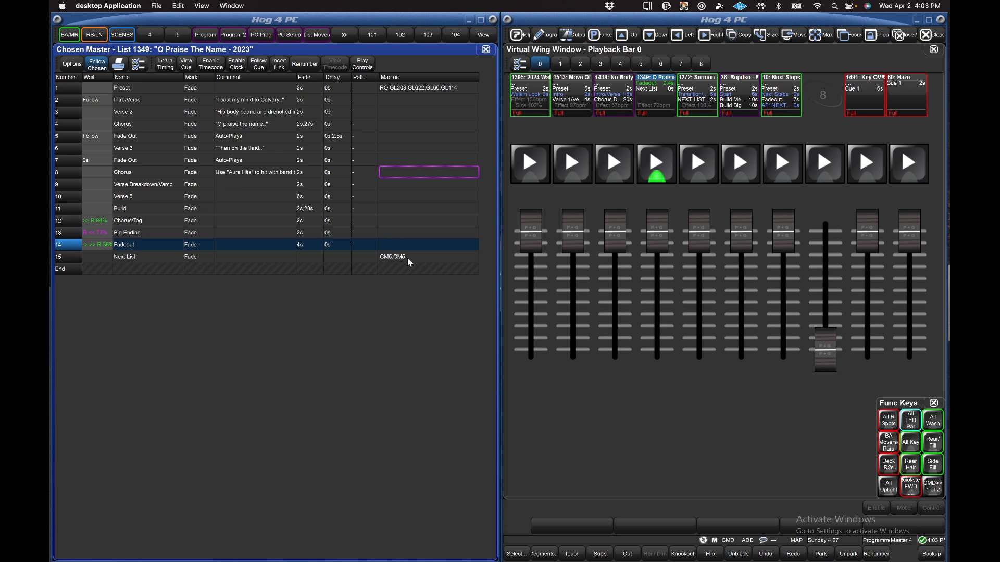
key(F12)
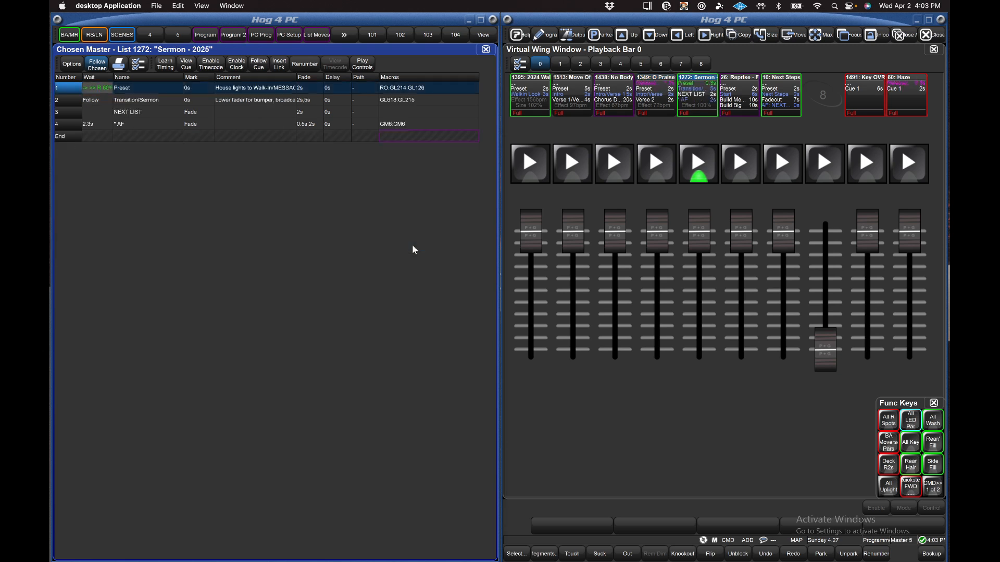
Play on through the Sermon - 2025, Reprise - Flow and Next Steps cuelists until the walk-in list on master 1 is chosen again
key(F12)
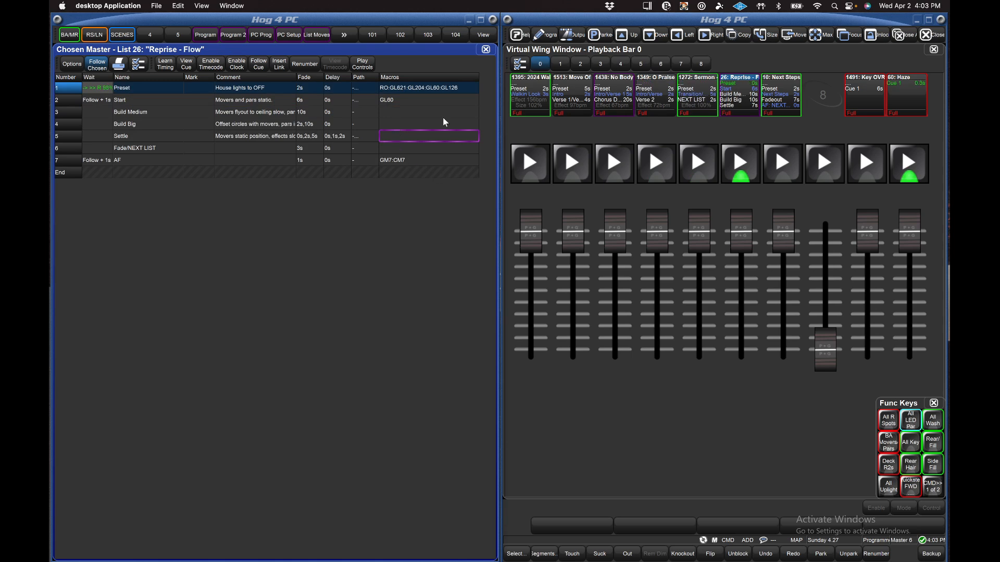
key(F12)
key(F12)
key(F12)
key(F12)
key(F12)
key(F12)
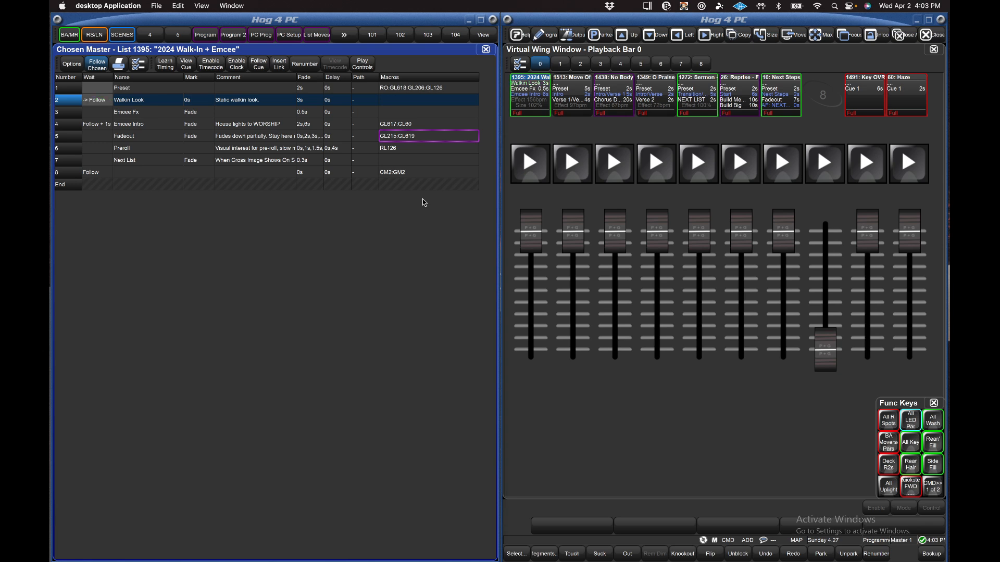
Bring up the Capture visualizer and preview the walk-in cuelist on master 1 through its Emcee Intro, Fadeout and Preroll cues
mouse_move(342, 561)
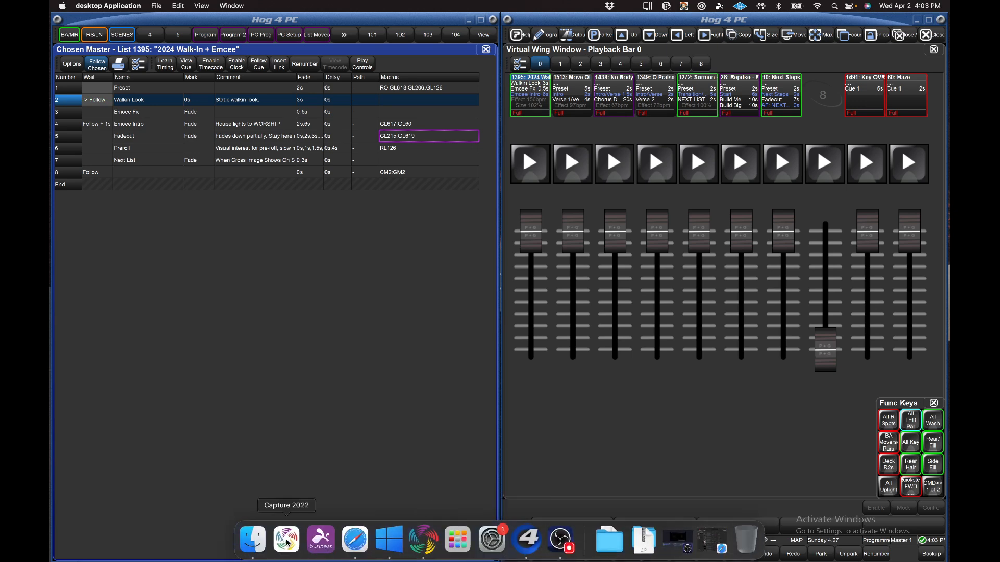
click(424, 540)
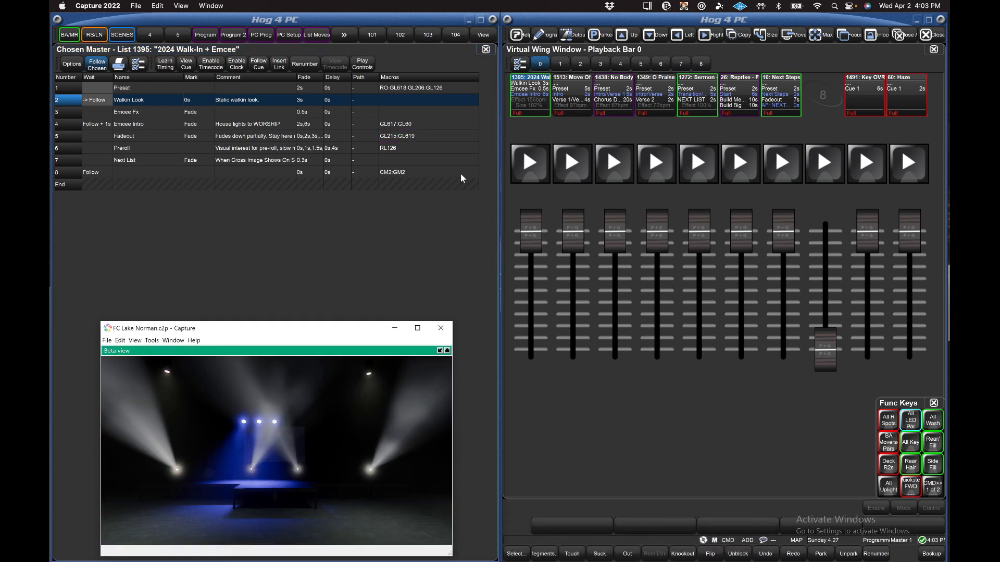
click(535, 82)
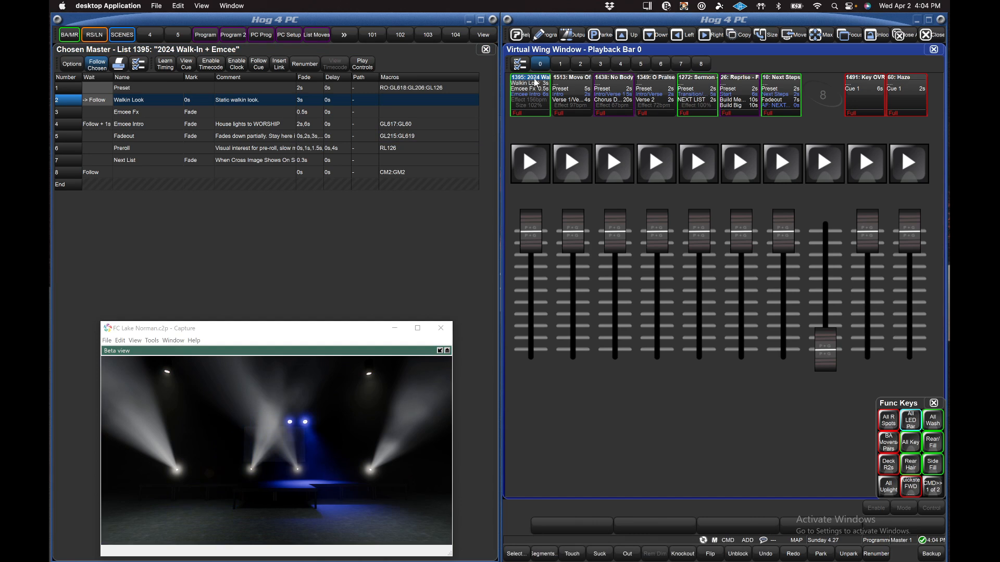
key(space)
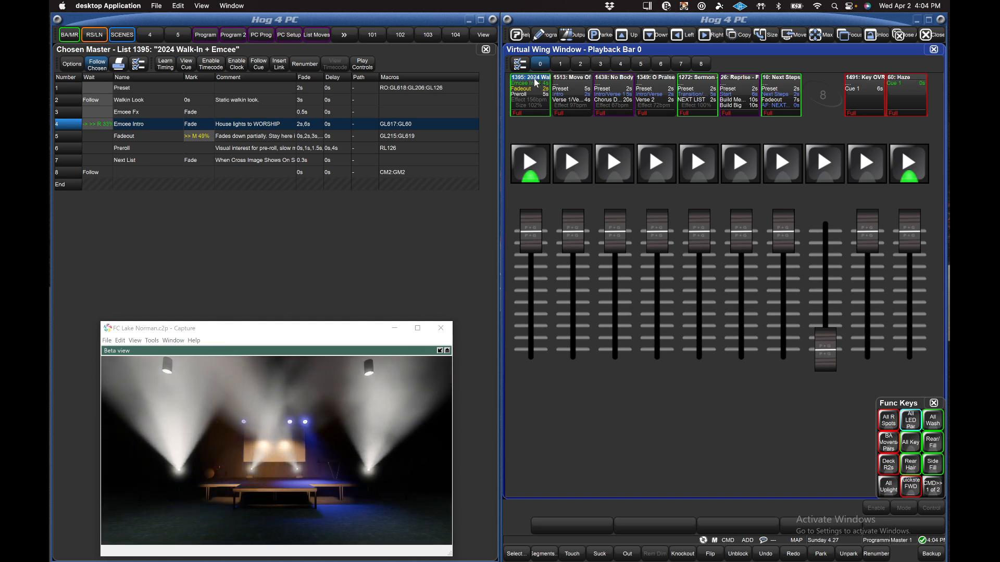
key(space)
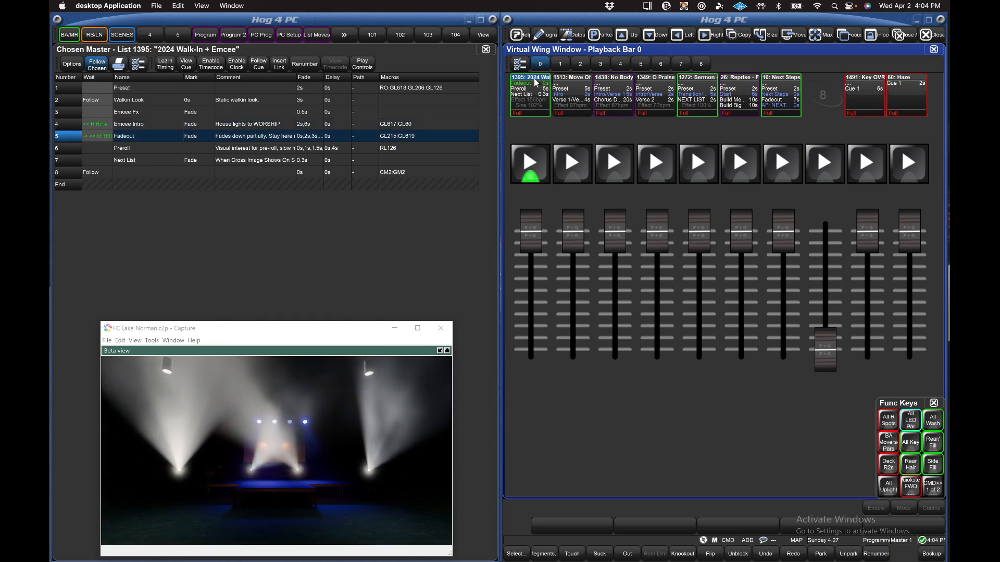
key(space)
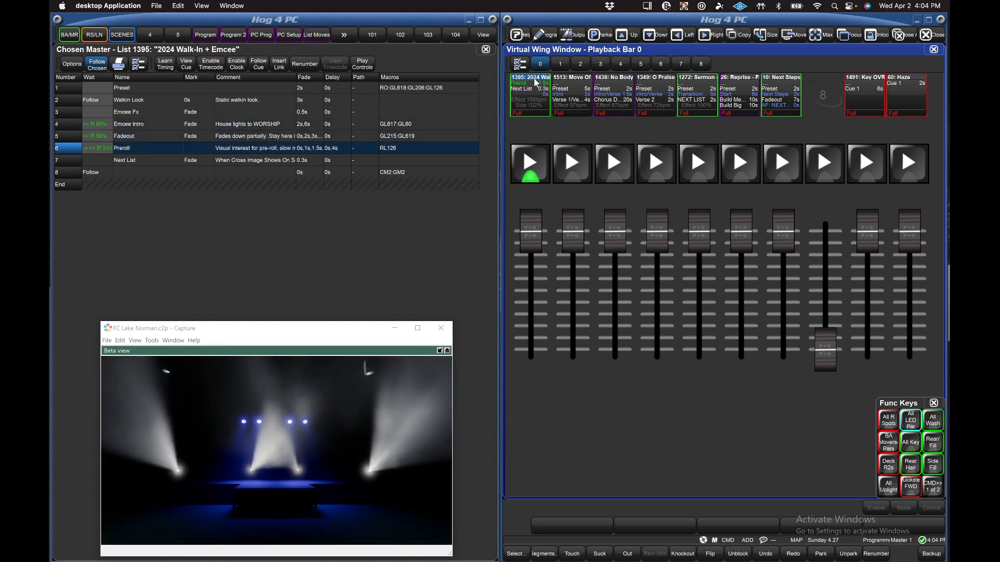
key(space)
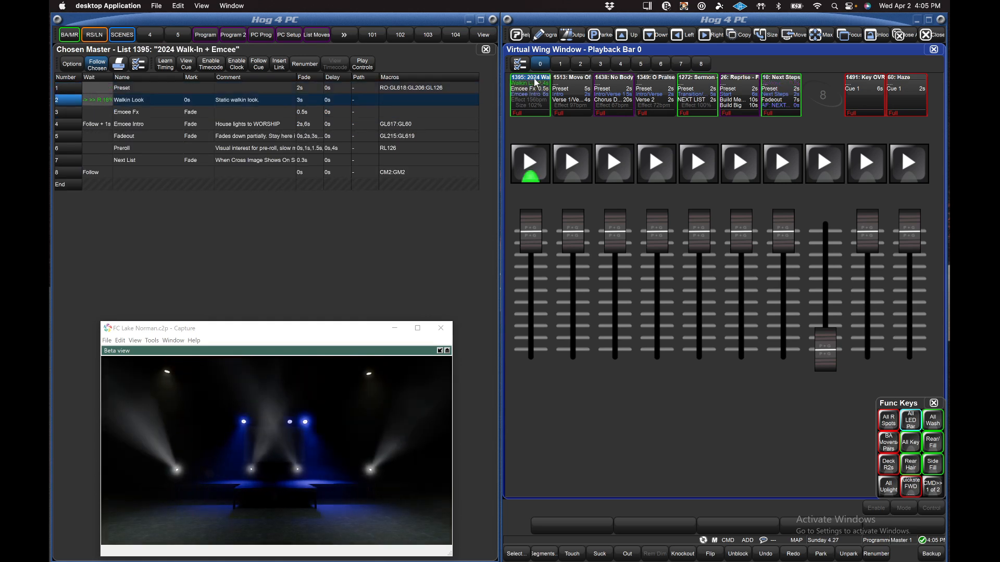
Choose the Move Of God - 2024 cuelist on master 2 and bring its cue list window in front of the visualizer
click(573, 100)
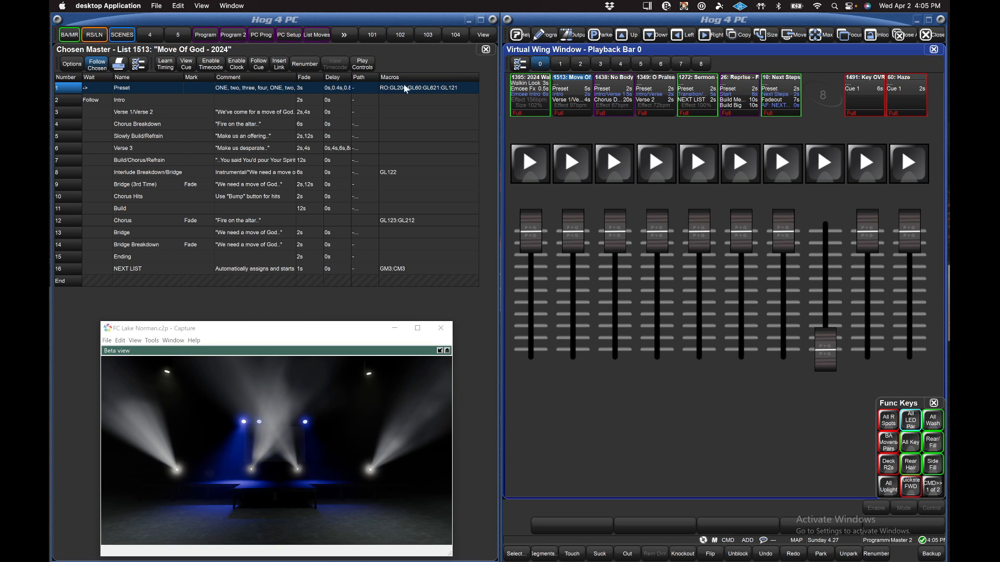
click(476, 256)
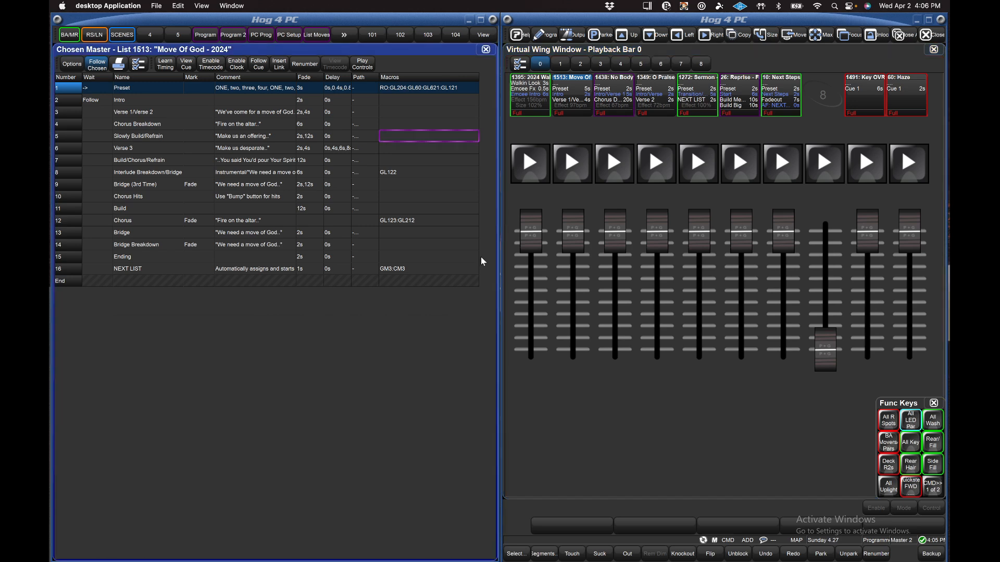